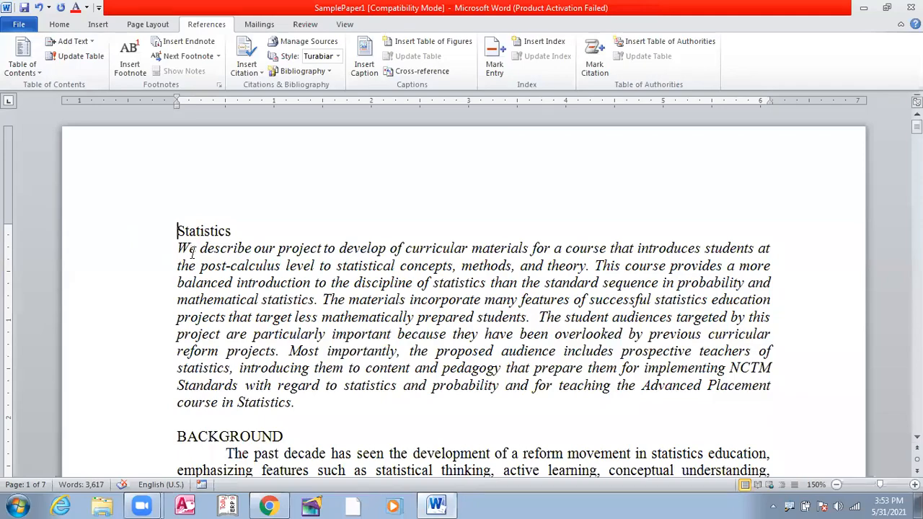
Look through the sample paper's sections from the Statistics title to Sample Activities, examining which headings it contains.
scroll(189, 249, "down", 8)
scroll(195, 254, "down", 15)
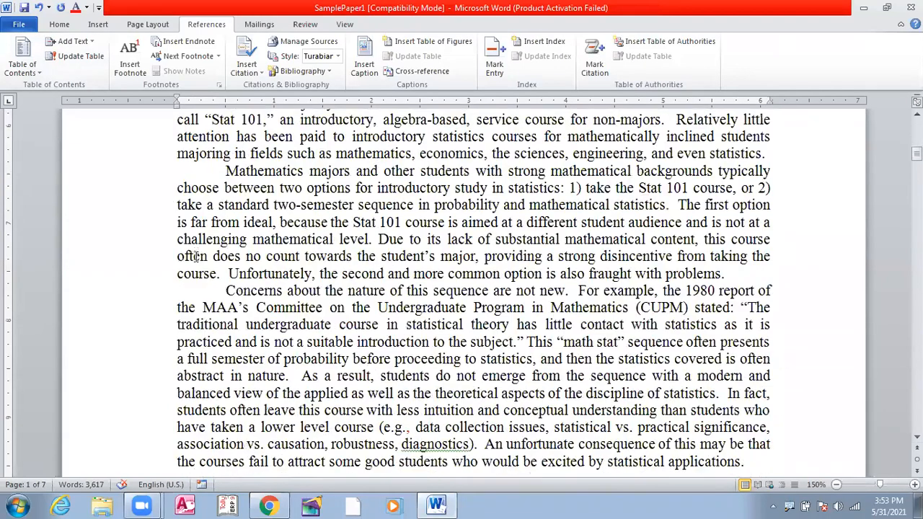
scroll(196, 257, "down", 4)
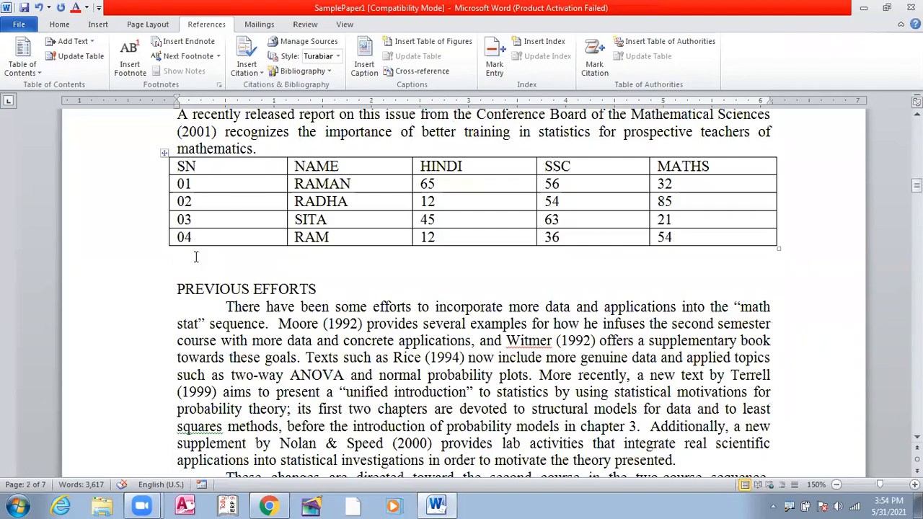
scroll(195, 256, "down", 12)
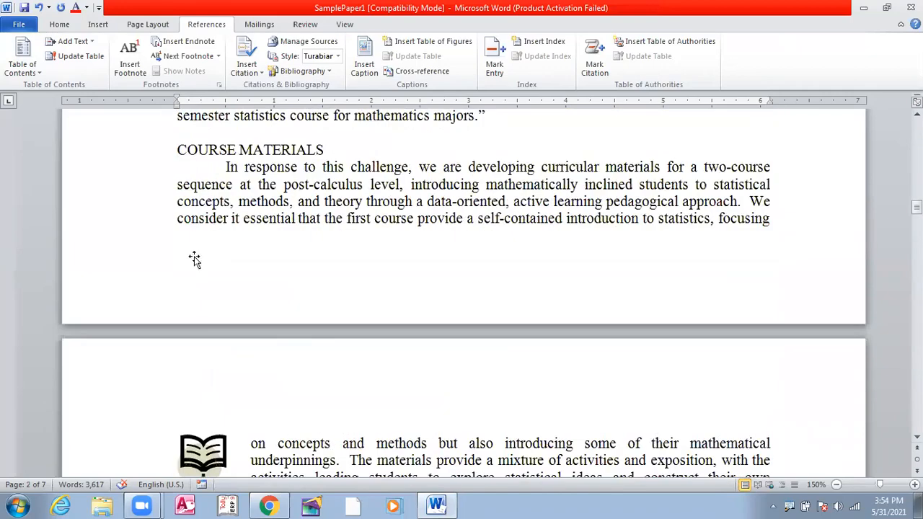
scroll(195, 257, "down", 9)
scroll(231, 267, "up", 20)
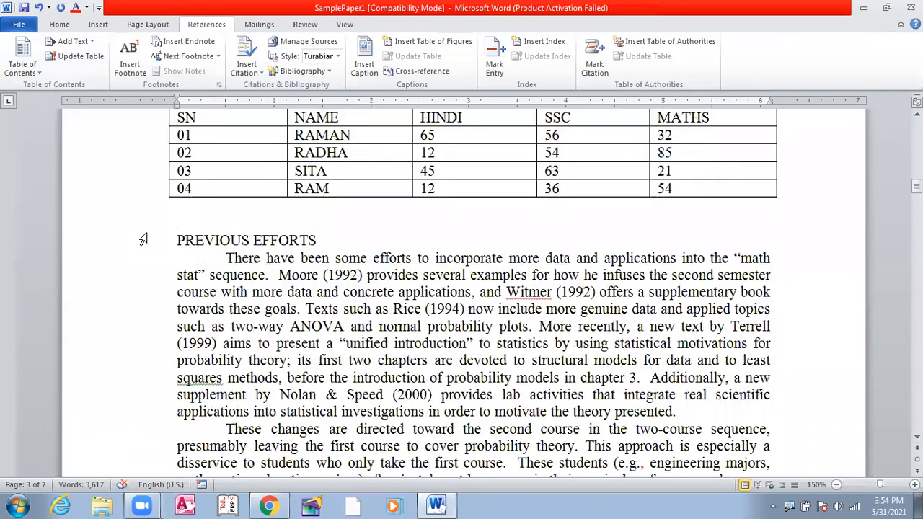
scroll(152, 217, "up", 4)
scroll(236, 204, "up", 4)
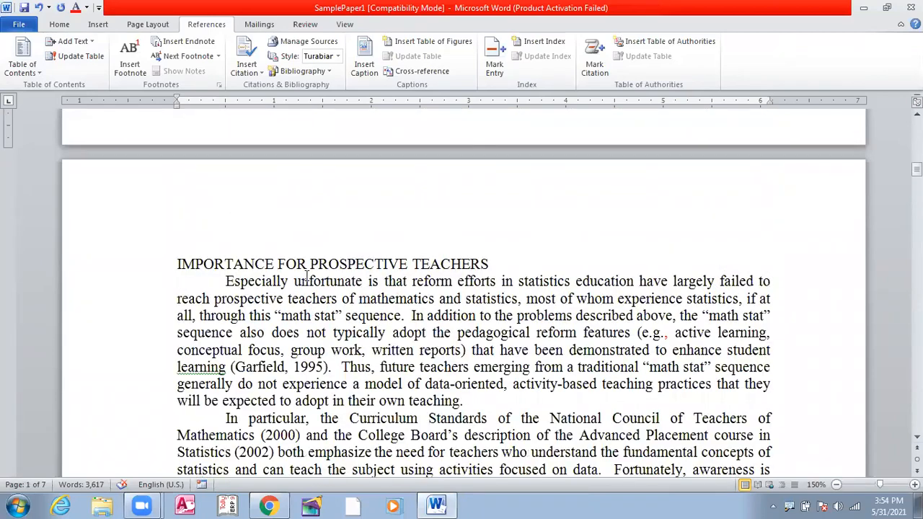
scroll(306, 276, "up", 15)
scroll(277, 246, "up", 8)
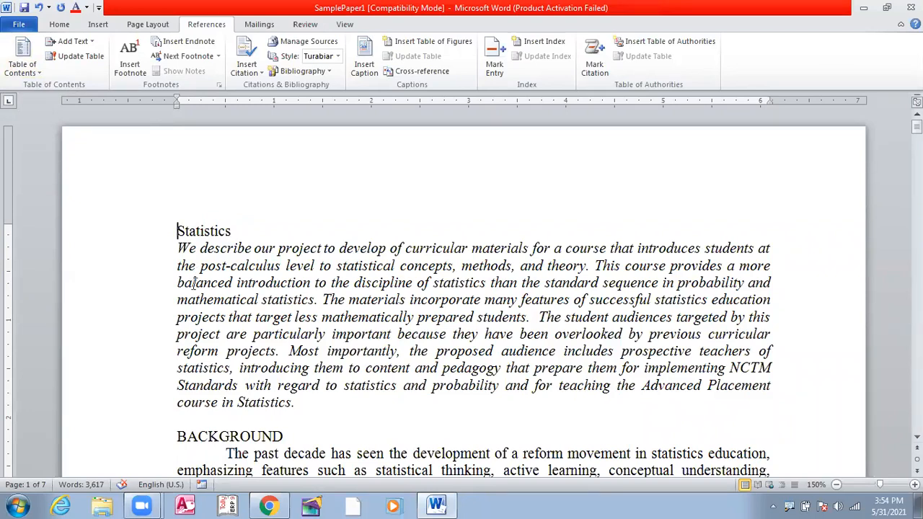
scroll(235, 230, "down", 1)
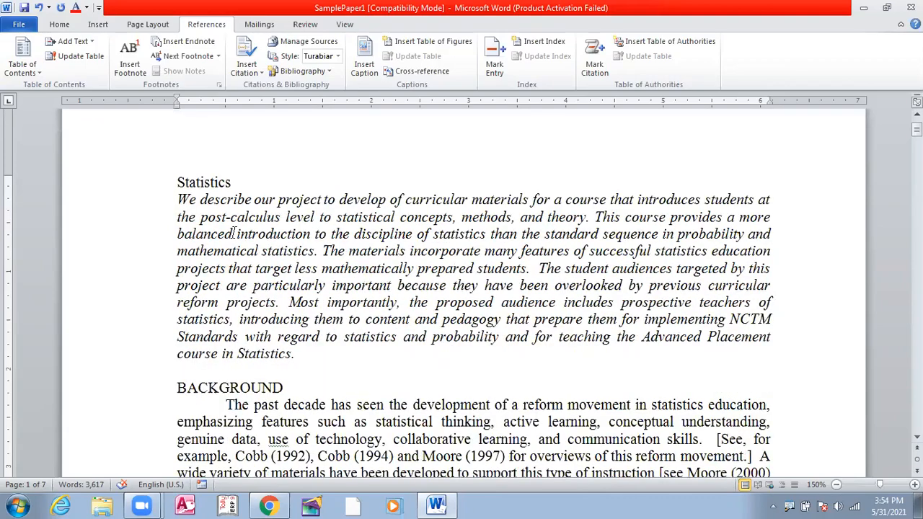
scroll(262, 323, "down", 3)
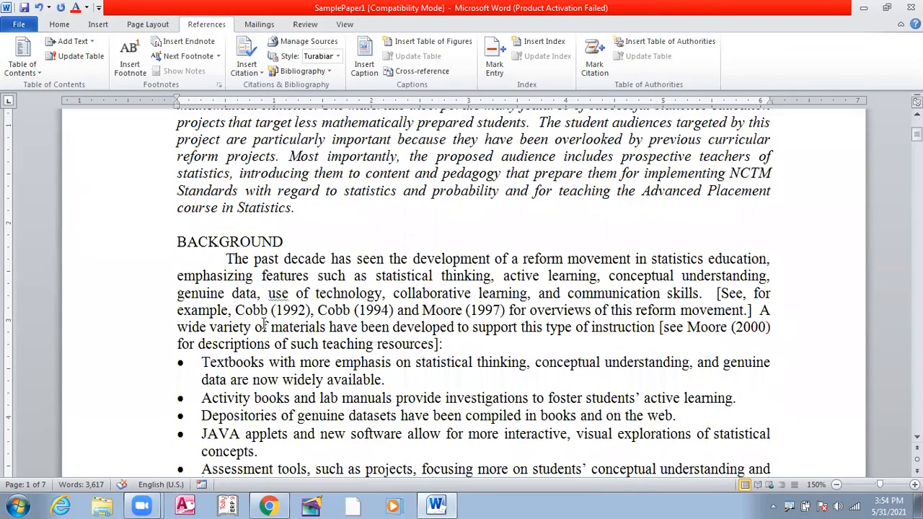
scroll(264, 324, "down", 15)
scroll(265, 323, "down", 20)
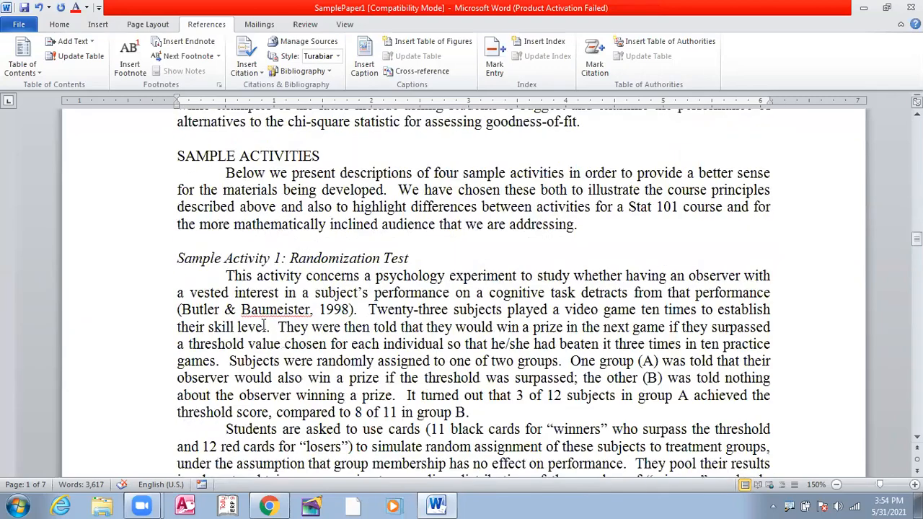
scroll(264, 324, "up", 12)
scroll(248, 331, "up", 15)
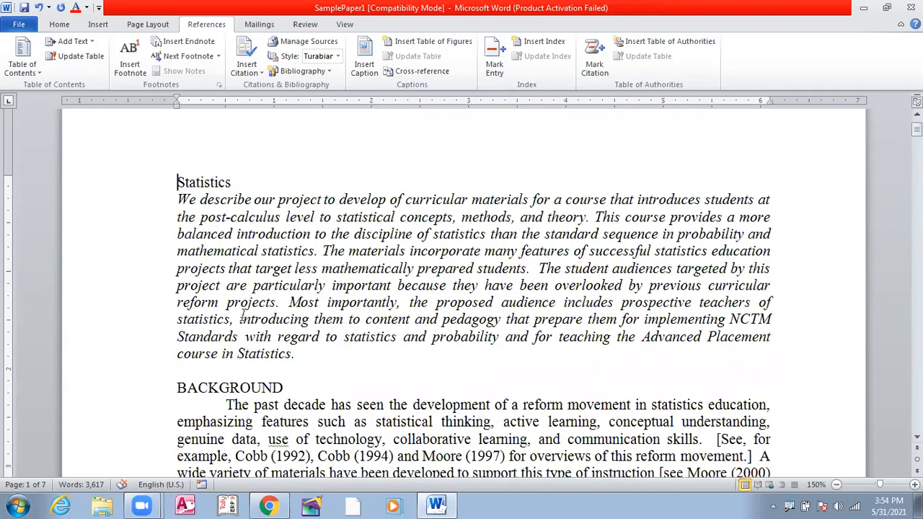
scroll(242, 318, "up", 1)
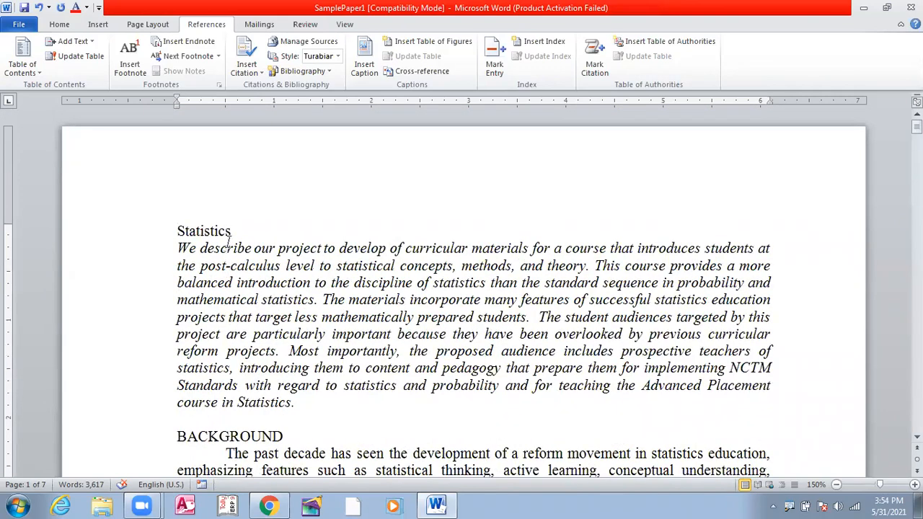
Apply the Heading 1 style to the Statistics title at the start of the paper and check its assigned style.
left_click_drag(232, 231, 176, 237)
left_click(59, 25)
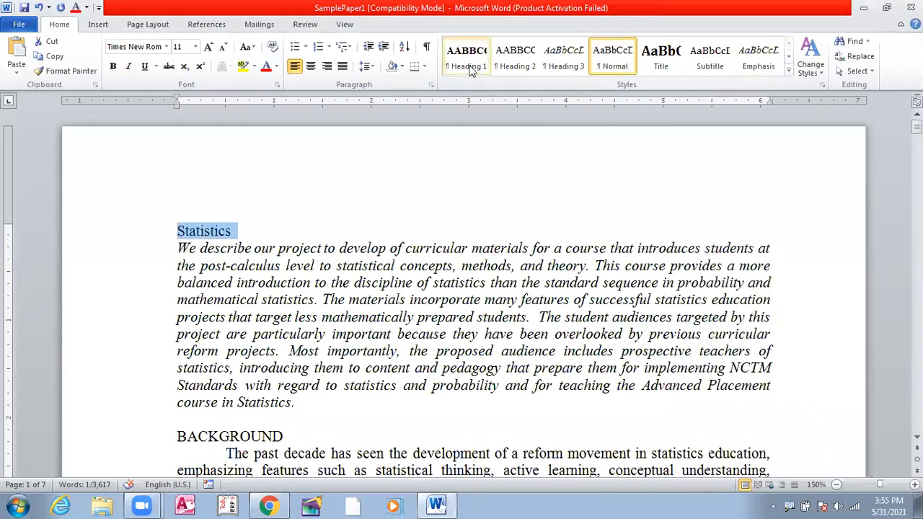
left_click(468, 65)
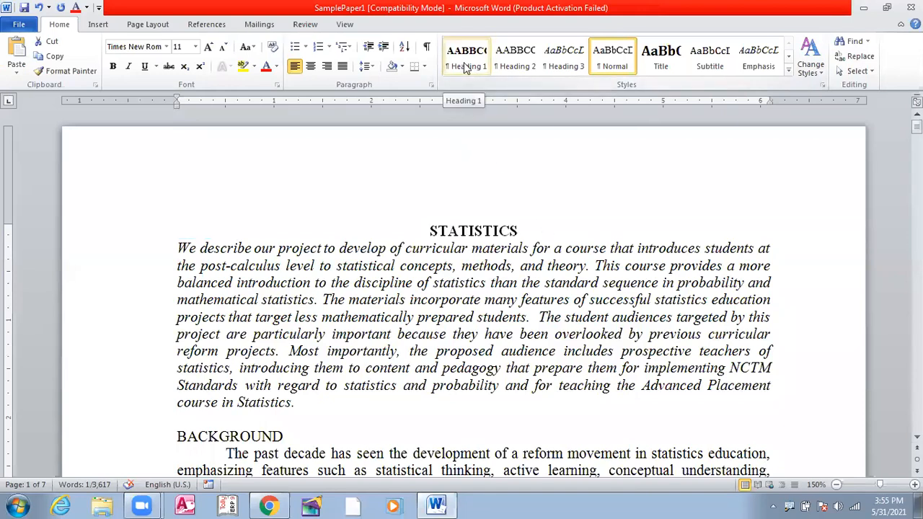
left_click(465, 67)
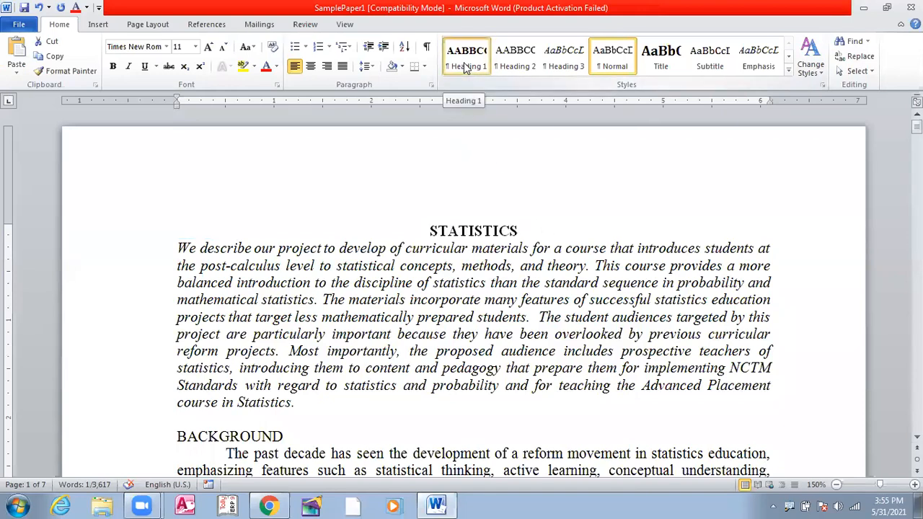
left_click(557, 245)
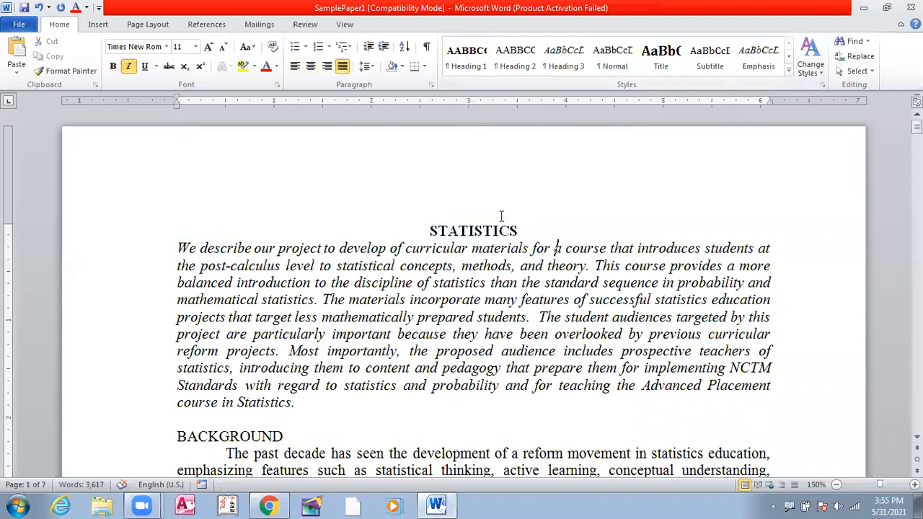
left_click_drag(519, 231, 433, 234)
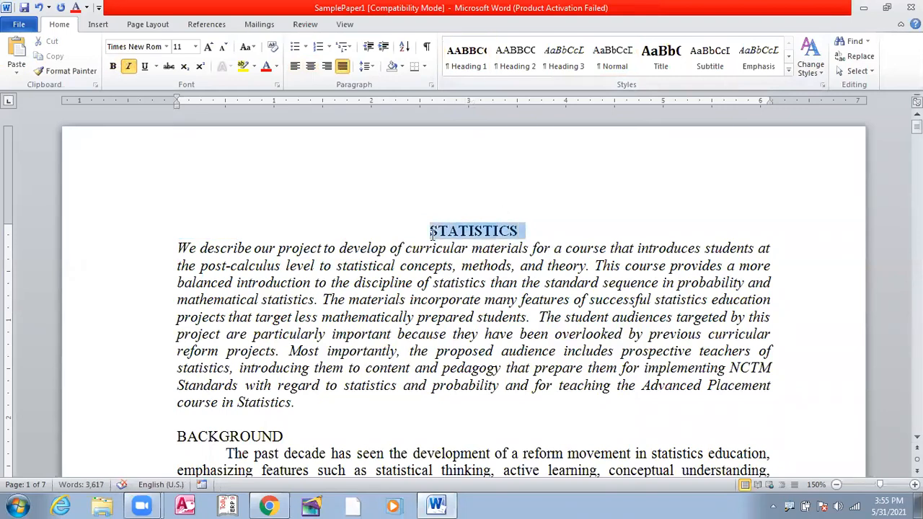
left_click(432, 234)
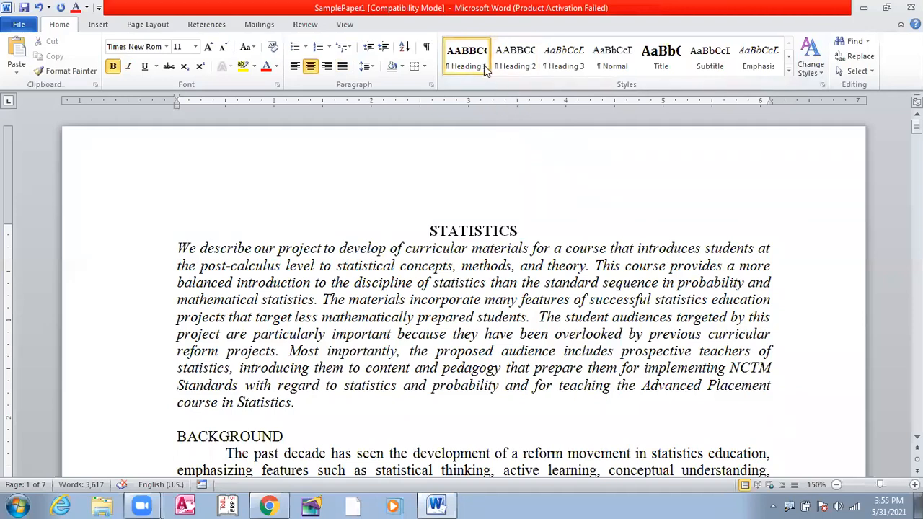
double_click(514, 229)
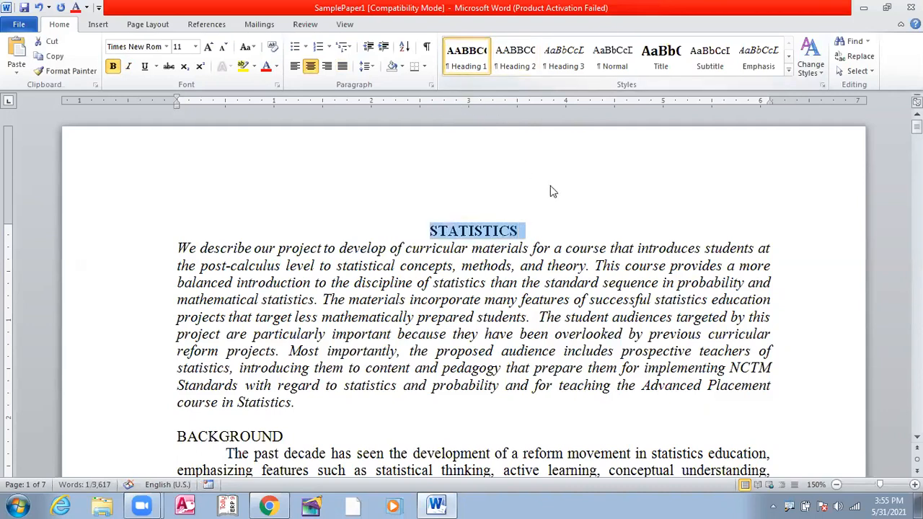
left_click(584, 237)
Apply the Heading 2 style to the BACKGROUND heading below the opening italic paragraph.
scroll(433, 310, "down", 1)
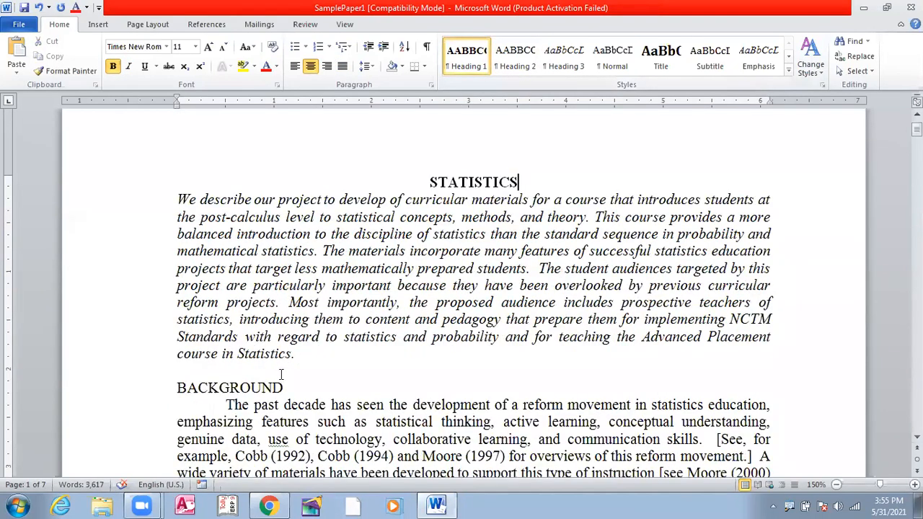
left_click_drag(286, 383, 174, 388)
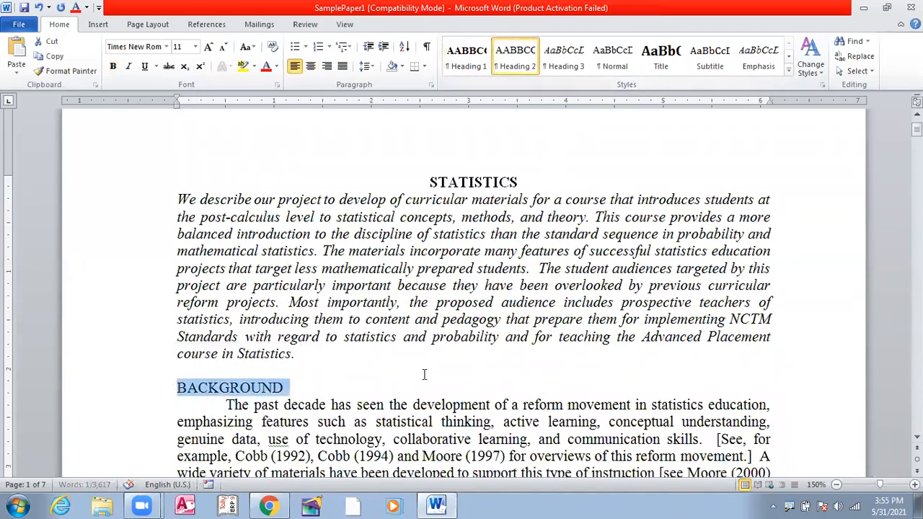
scroll(421, 368, "down", 2)
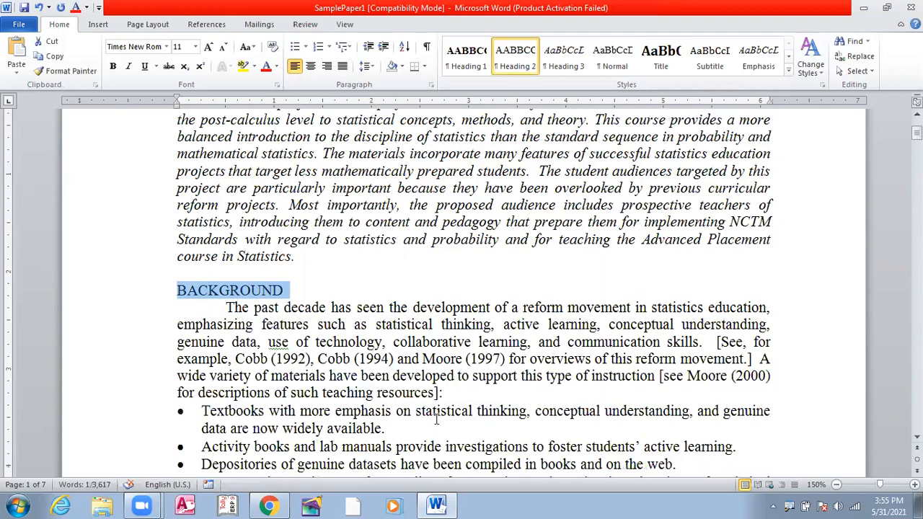
left_click(728, 328)
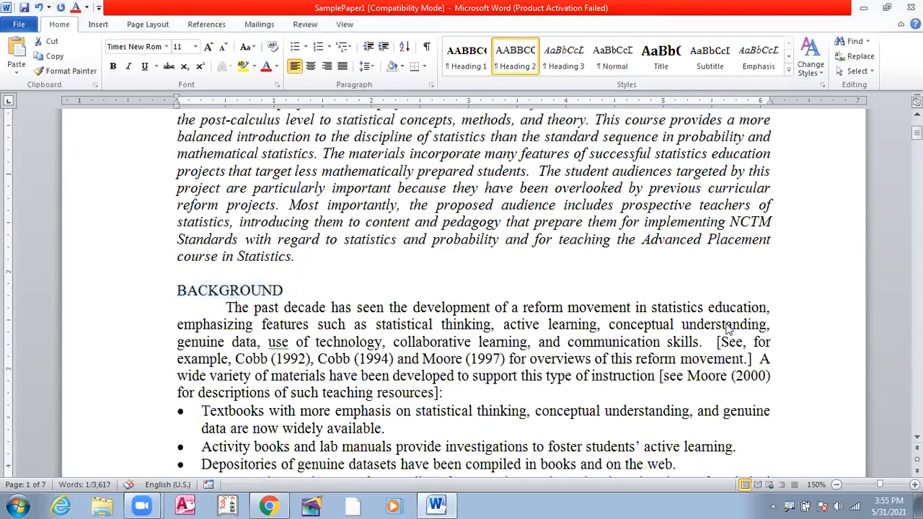
scroll(728, 328, "up", 1)
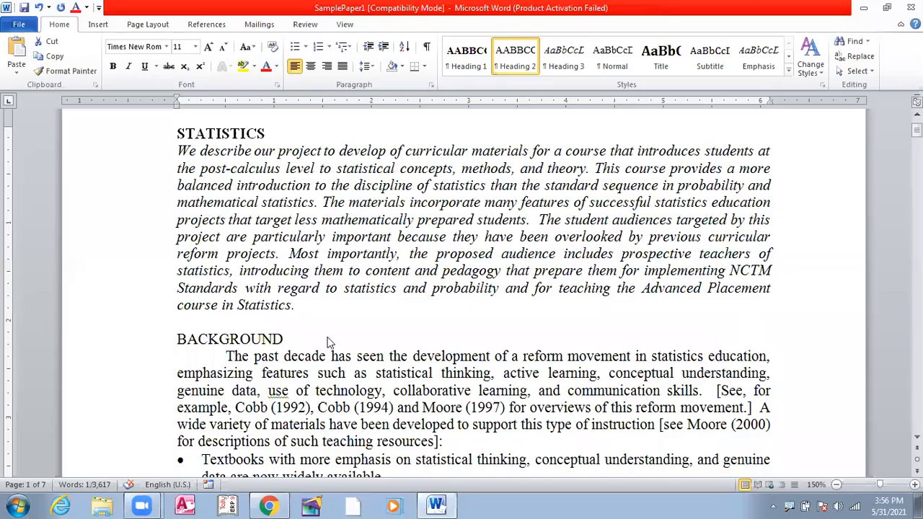
double_click(289, 339)
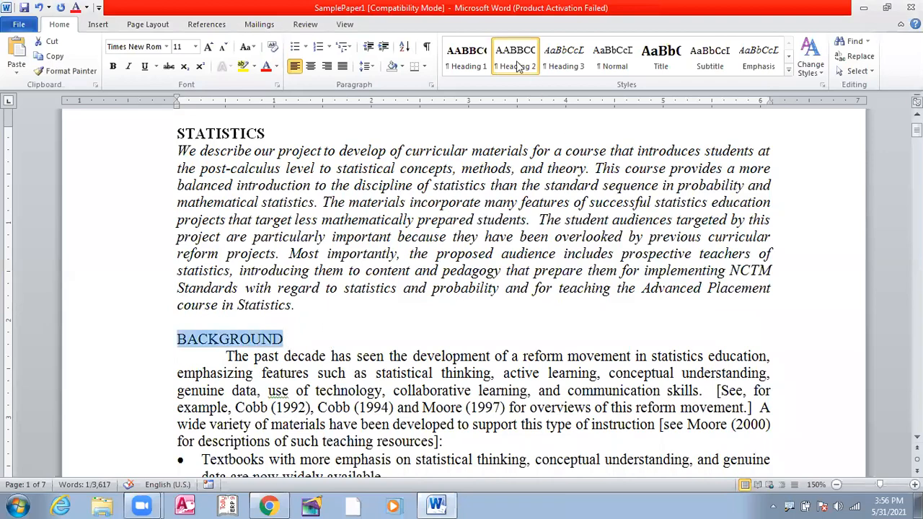
key("Right")
Apply the Heading 3 style to THE PROBLEM heading on the first page.
scroll(393, 339, "down", 1)
scroll(384, 320, "down", 3)
scroll(384, 320, "up", 6)
scroll(383, 320, "down", 8)
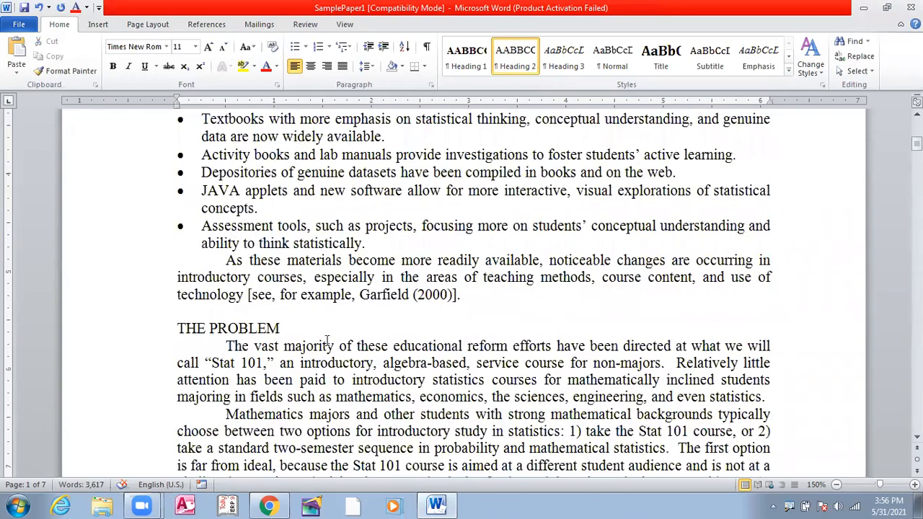
left_click_drag(289, 324, 183, 329)
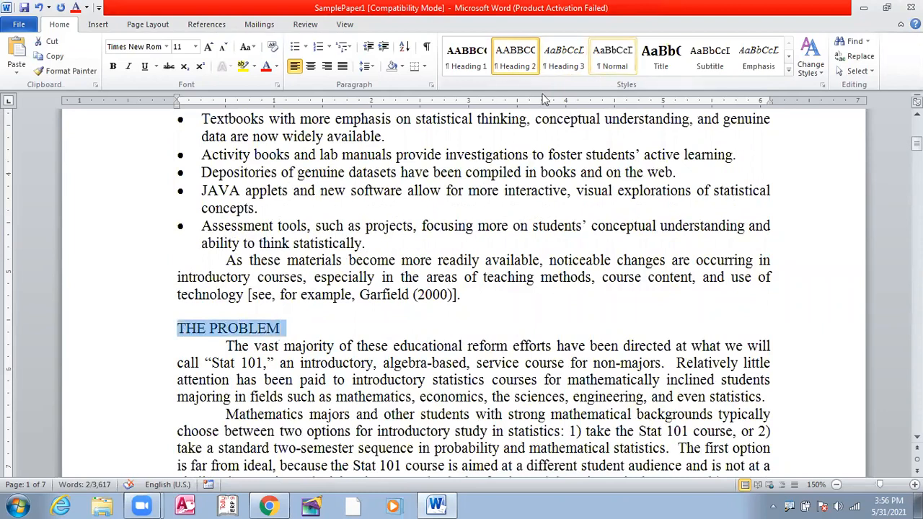
left_click(517, 67)
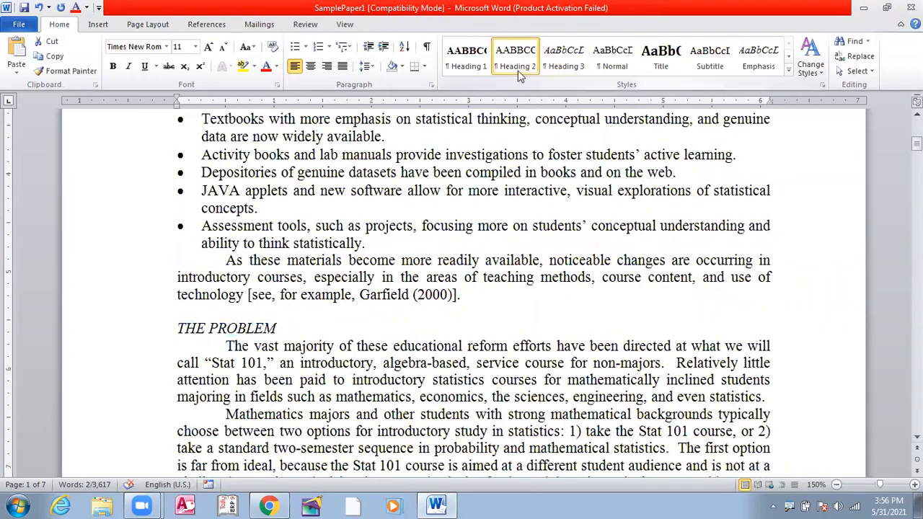
left_click(562, 64)
Apply the Heading 1 style to the IMPORTANCE FOR PROSPECTIVE TEACHERS heading on the second page.
scroll(379, 300, "down", 15)
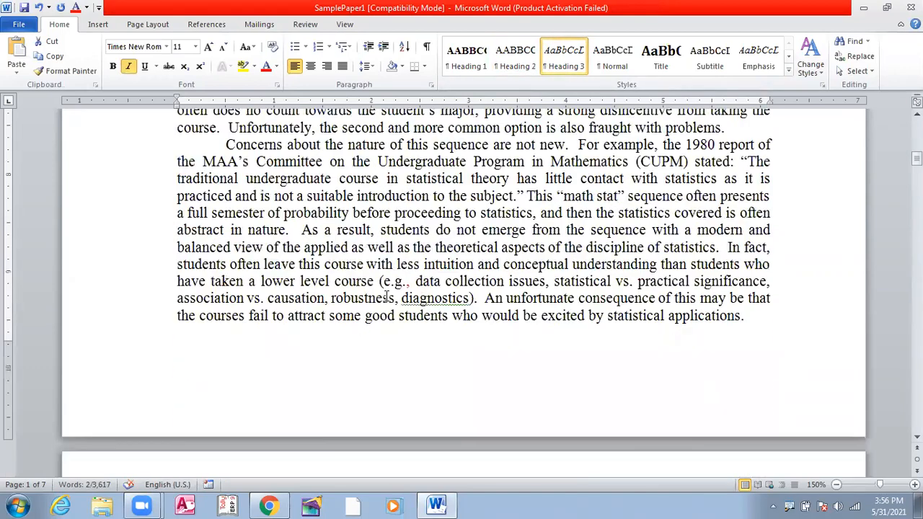
left_click_drag(492, 263, 178, 264)
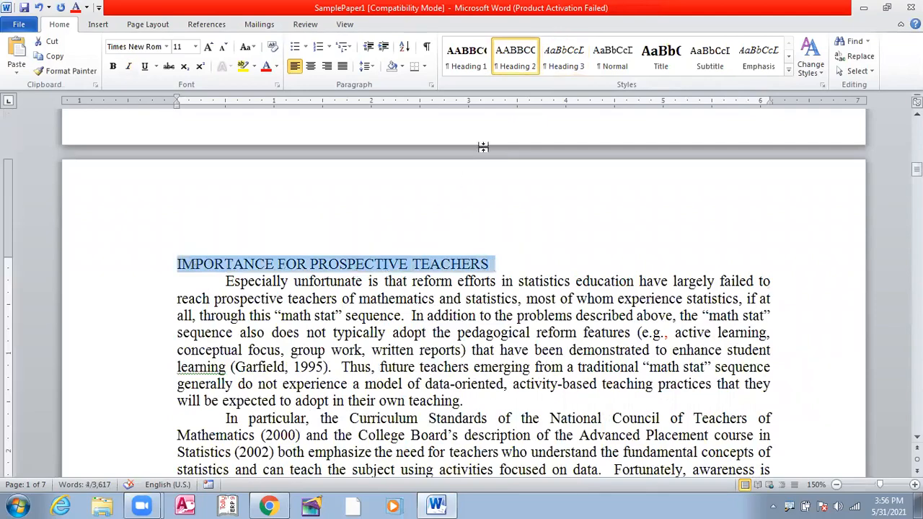
left_click(463, 63)
Apply the Heading 2 style to the COURSE MATERIALS heading near the end of the second page.
scroll(665, 267, "down", 5)
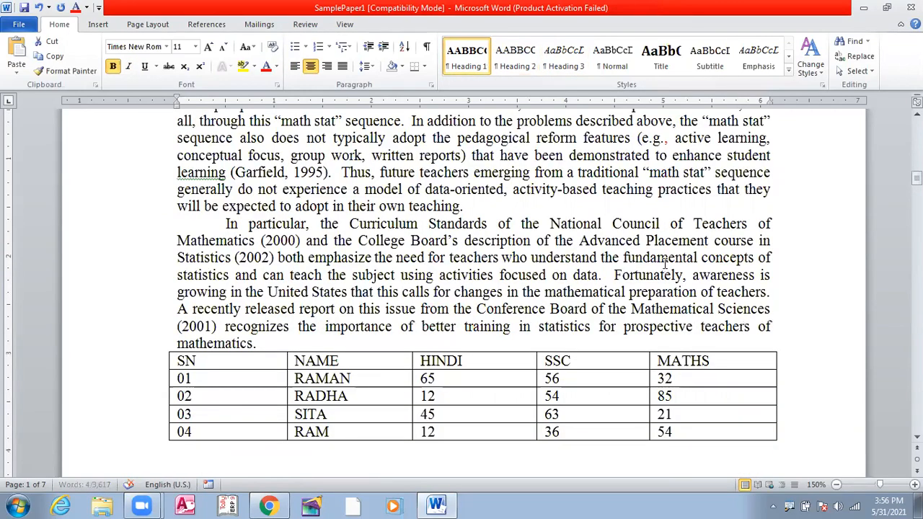
scroll(664, 267, "down", 10)
scroll(662, 258, "up", 3)
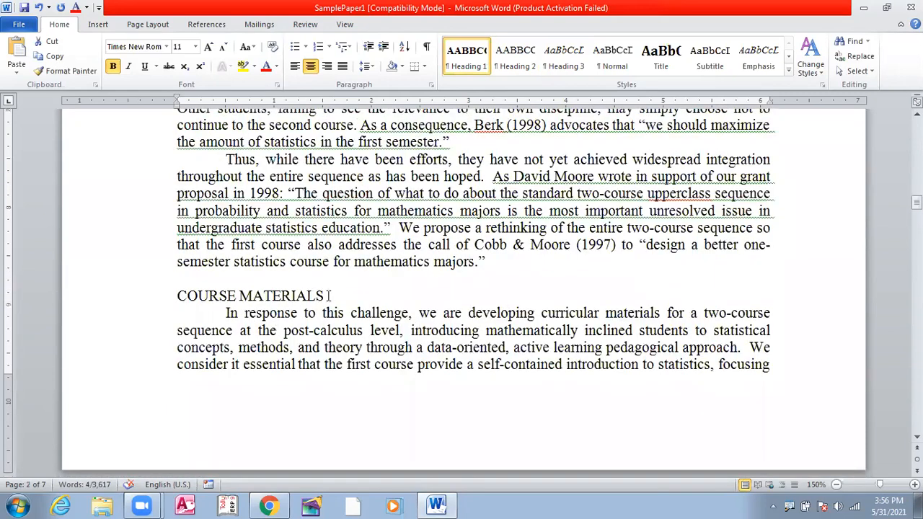
left_click_drag(328, 296, 177, 295)
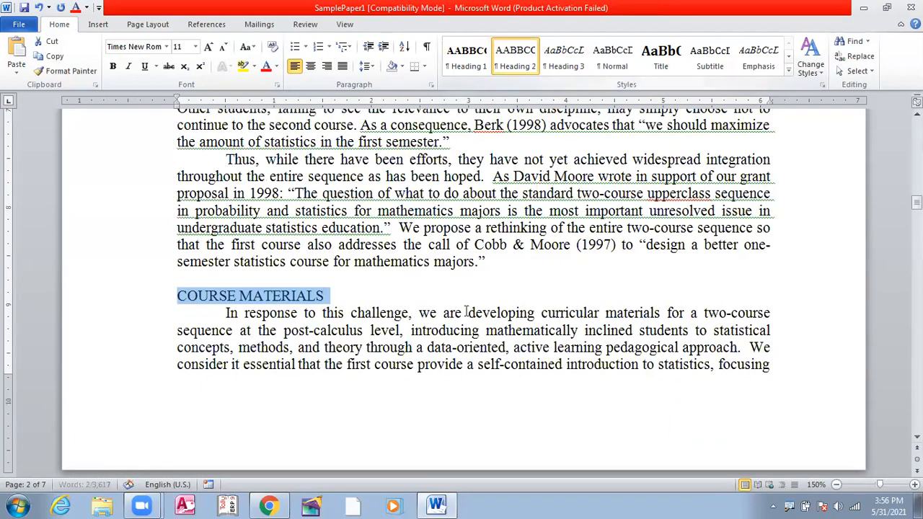
Apply the Heading 1 style to the SAMPLE ACTIVITIES heading on the third page.
scroll(469, 300, "down", 2)
scroll(468, 300, "down", 5)
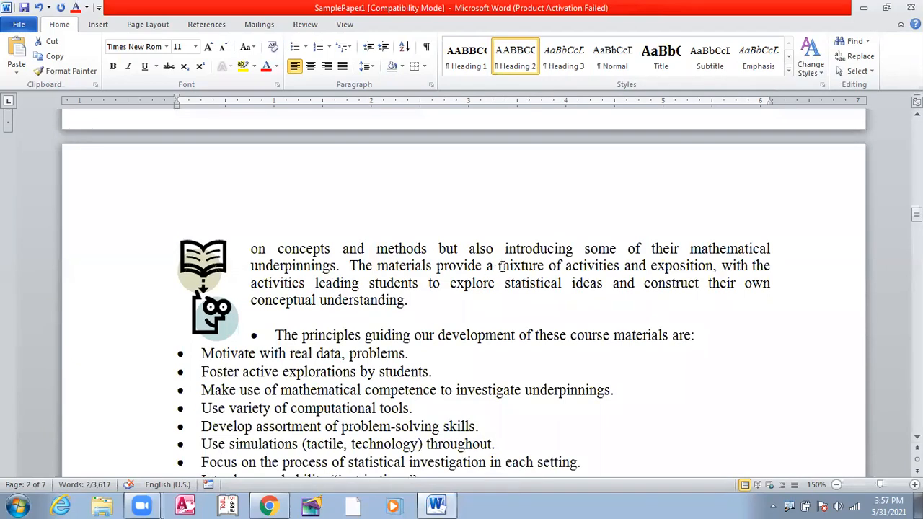
scroll(502, 267, "down", 10)
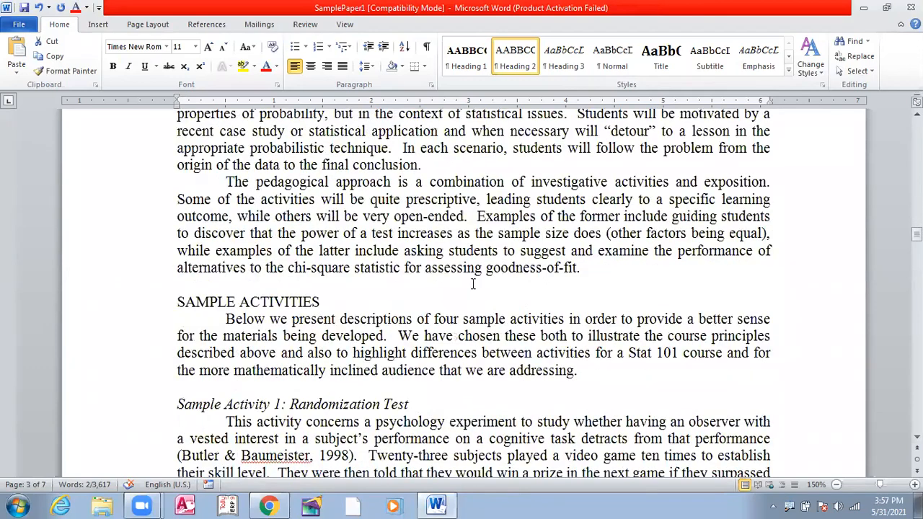
left_click_drag(319, 303, 198, 306)
left_click_drag(328, 302, 209, 303)
left_click(466, 57)
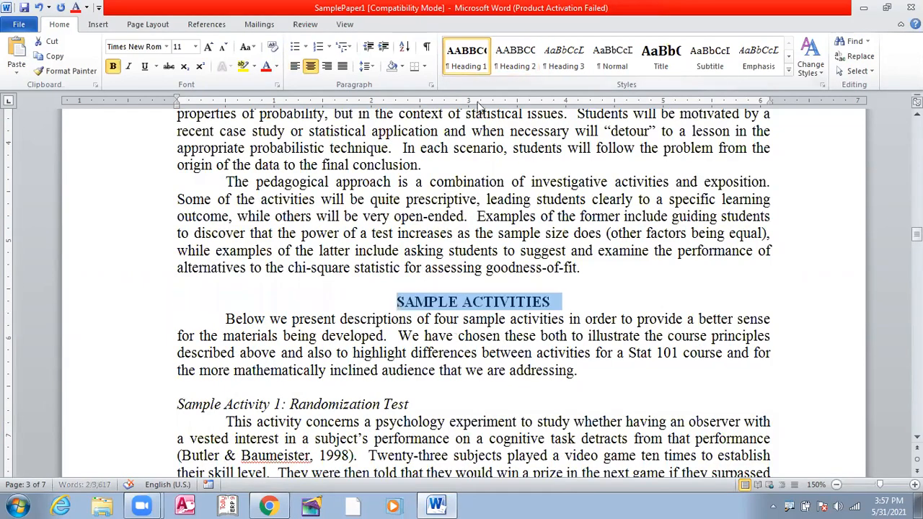
Apply the Heading 2 style to the "Sample Activity 2: Power, alpha, beta" heading on the fourth page.
scroll(586, 202, "down", 5)
scroll(584, 177, "down", 15)
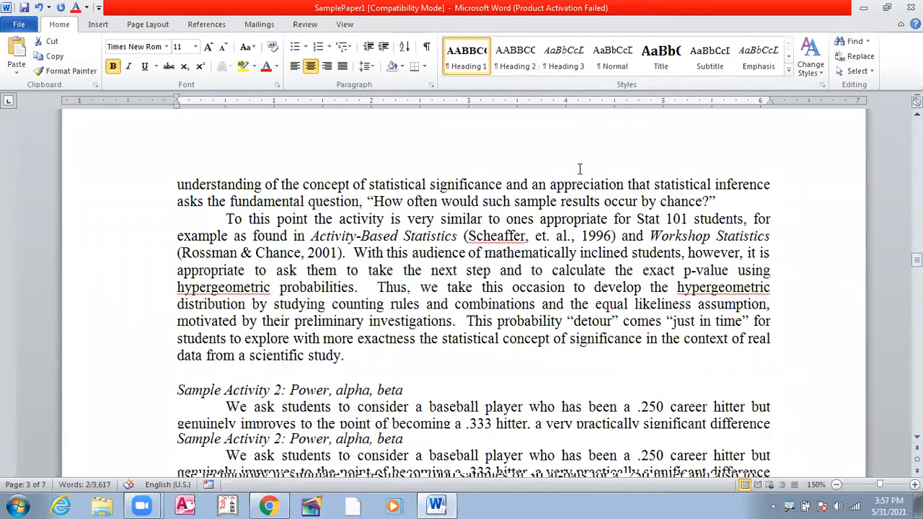
scroll(567, 165, "up", 3)
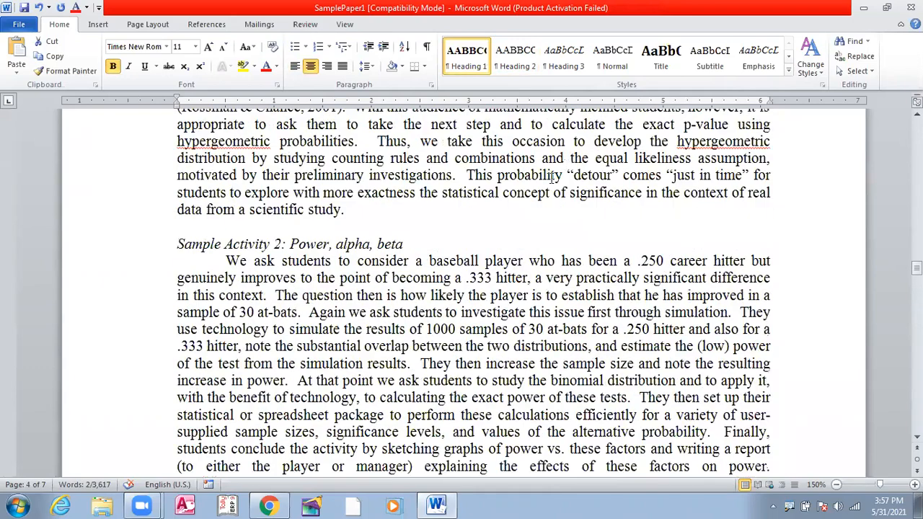
scroll(480, 268, "down", 18)
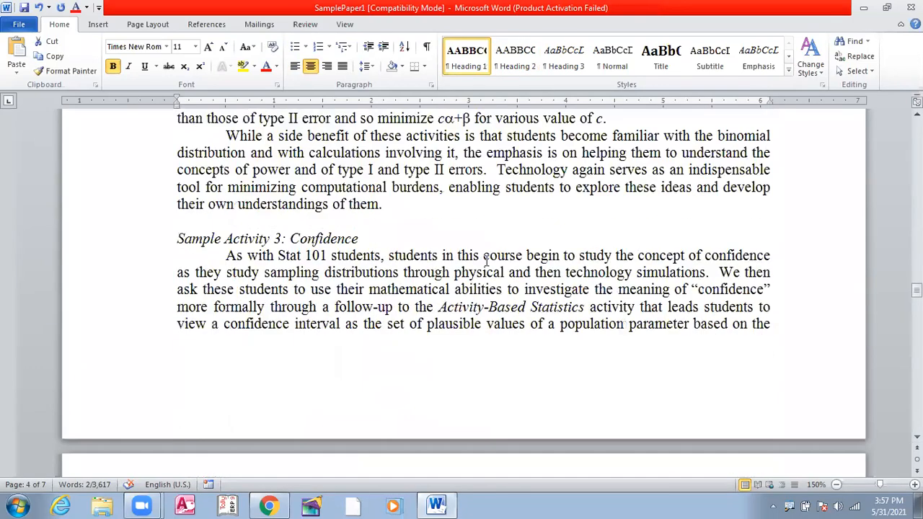
scroll(485, 259, "down", 2)
scroll(482, 261, "up", 14)
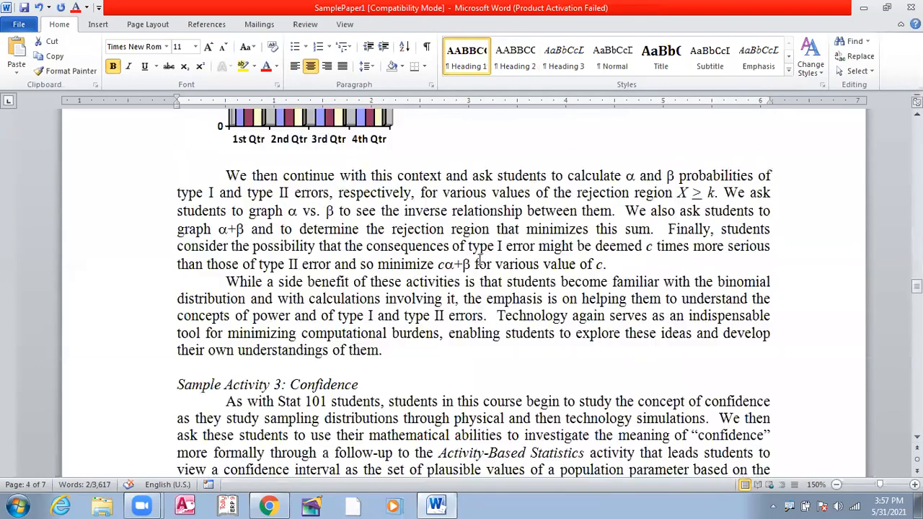
scroll(479, 262, "up", 2)
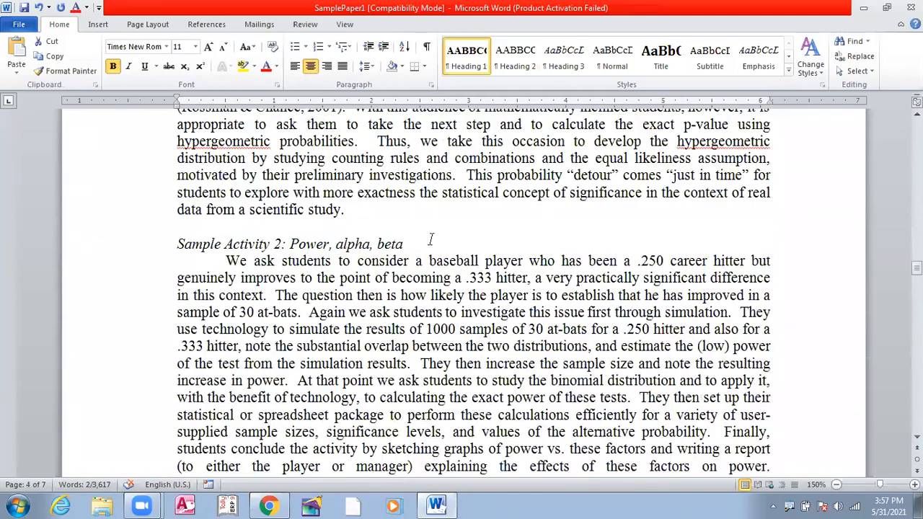
left_click_drag(424, 244, 180, 245)
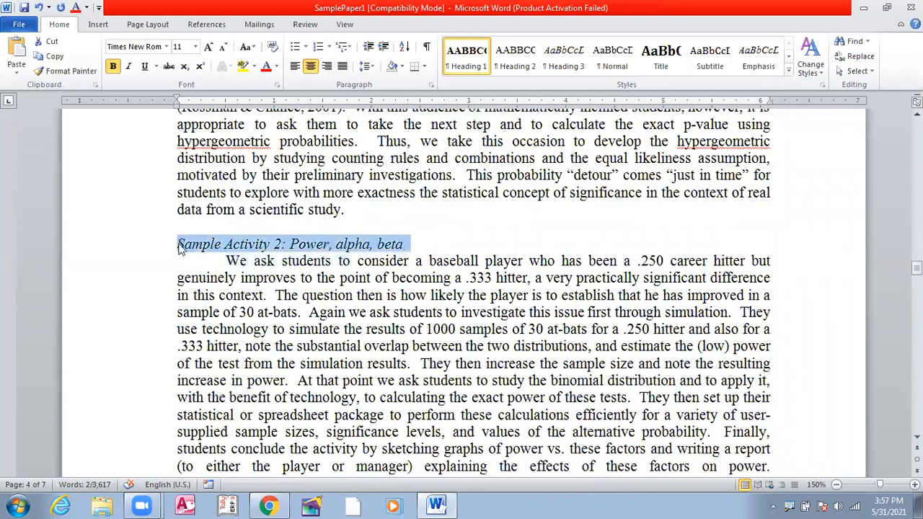
left_click(519, 64)
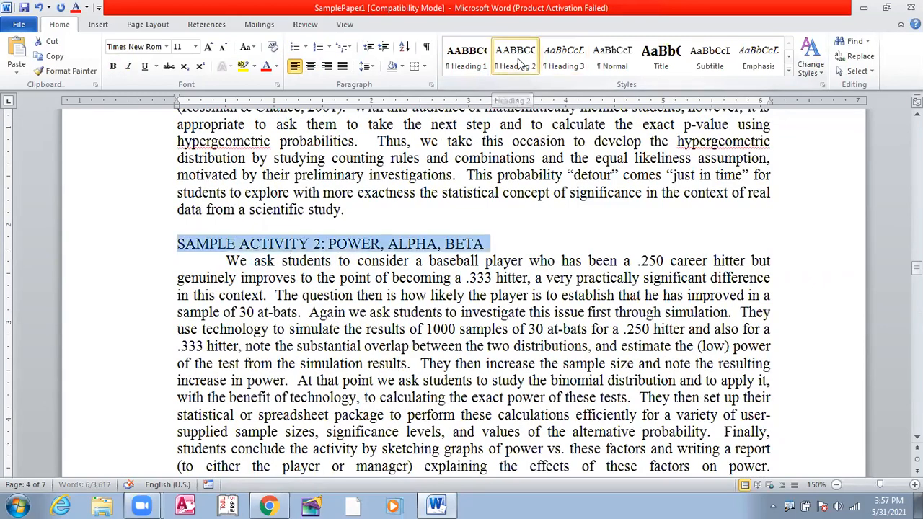
Apply the Heading 2 style to the "Sample Activity 3: Confidence" heading near the end of the fourth page.
scroll(518, 119, "down", 6)
scroll(518, 117, "down", 7)
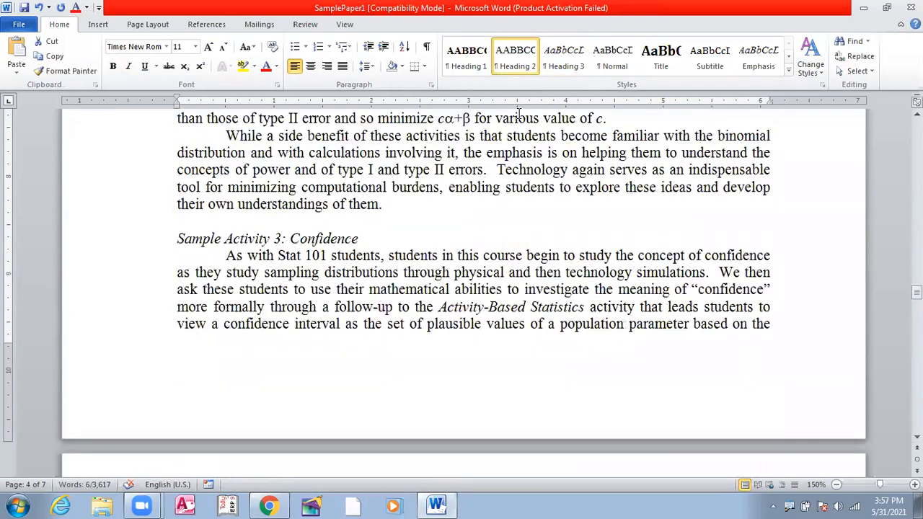
left_click_drag(365, 237, 177, 238)
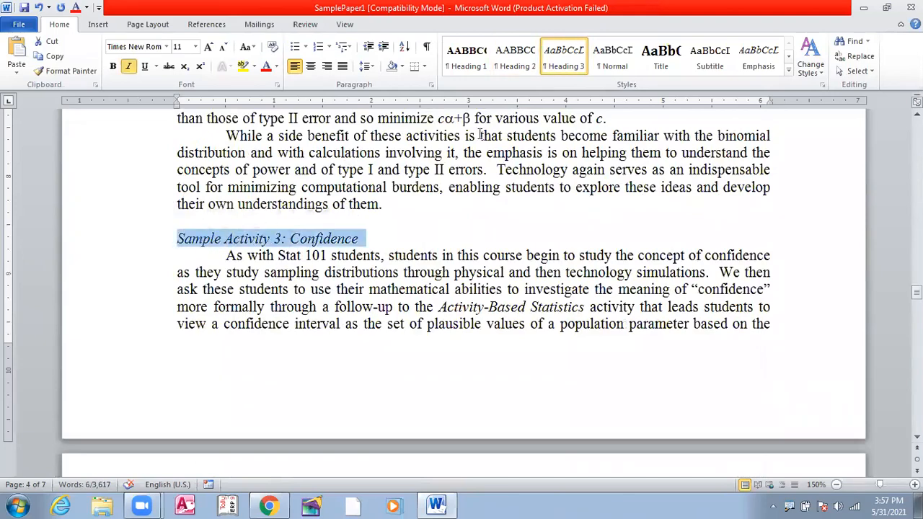
left_click(513, 57)
Apply the Heading 2 style to the "Sample Activity 4: Maximum Likelihood" heading on the fifth page.
scroll(496, 219, "down", 6)
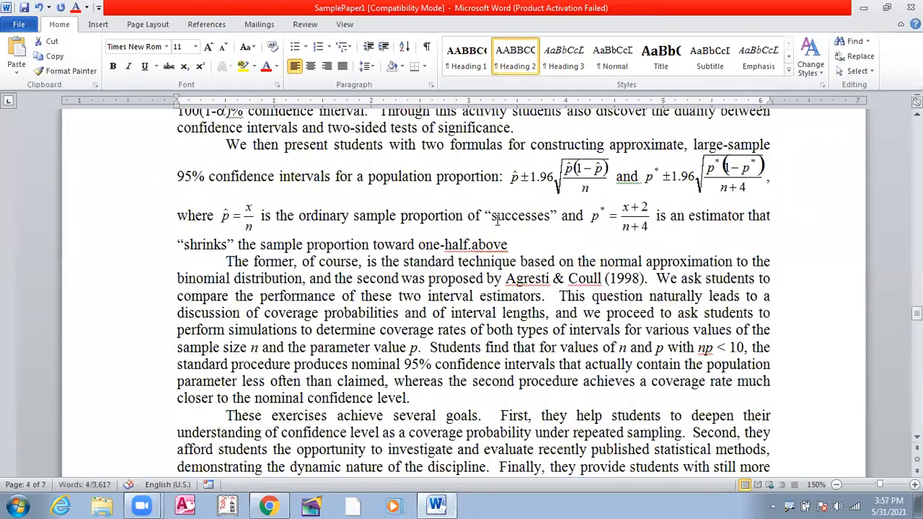
scroll(496, 211, "down", 5)
scroll(497, 211, "down", 2)
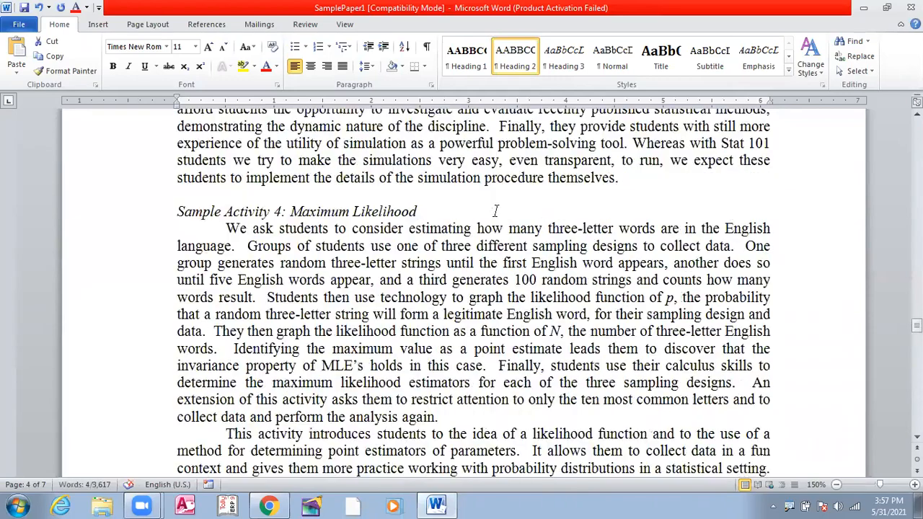
left_click_drag(422, 210, 176, 211)
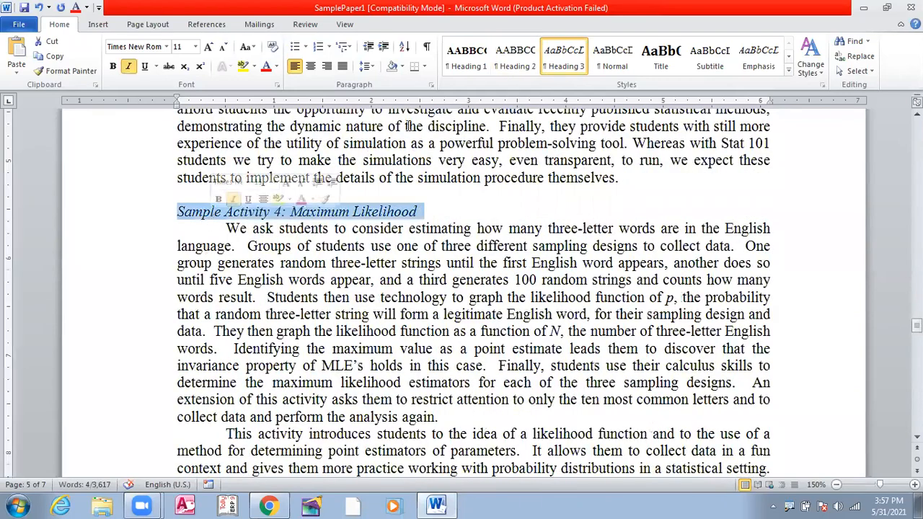
left_click(532, 65)
Apply the Heading 1 style to the CONCLUSION heading near the end of the fifth page.
scroll(223, 287, "down", 6)
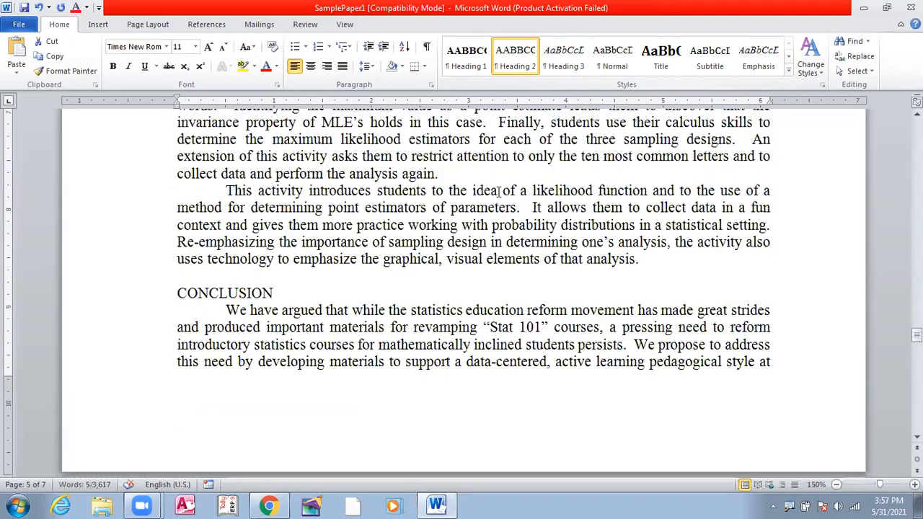
left_click_drag(279, 246, 165, 248)
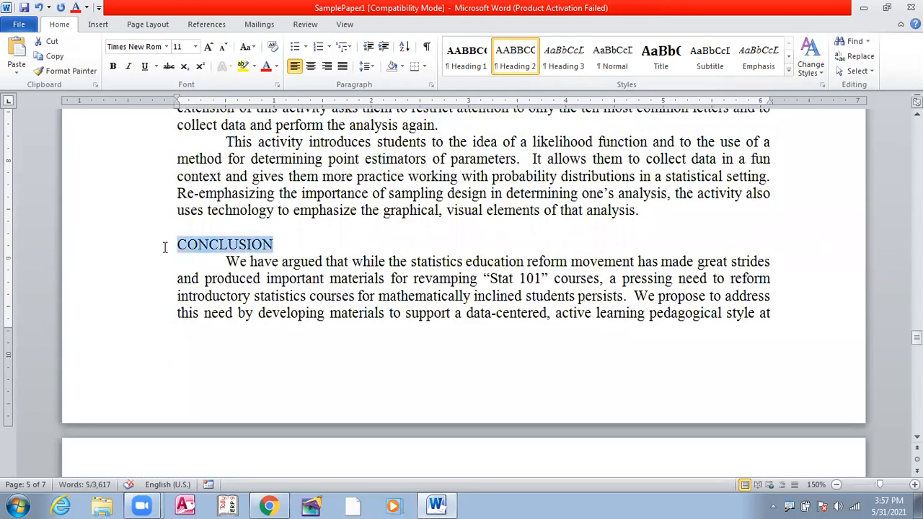
left_click(462, 59)
Insert seven blank lines above the STATISTICS heading at the start of the document.
scroll(448, 306, "down", 11)
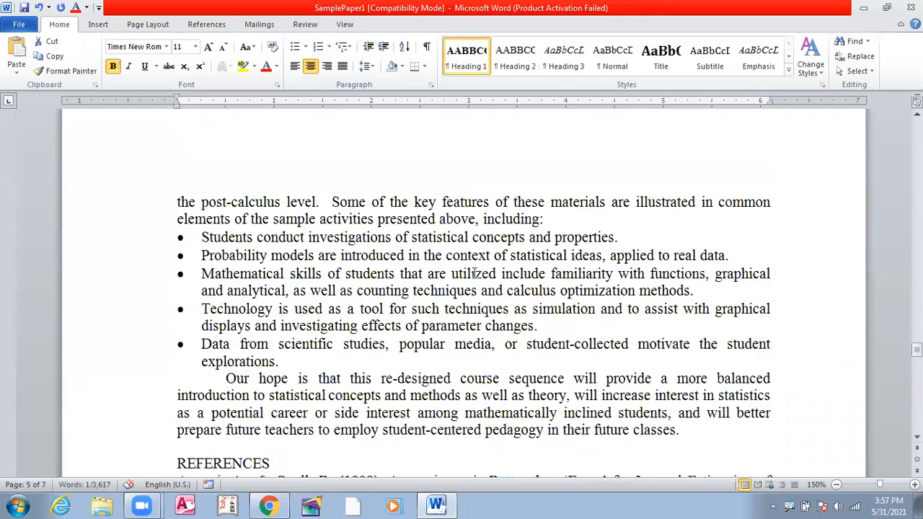
scroll(443, 155, "up", 10)
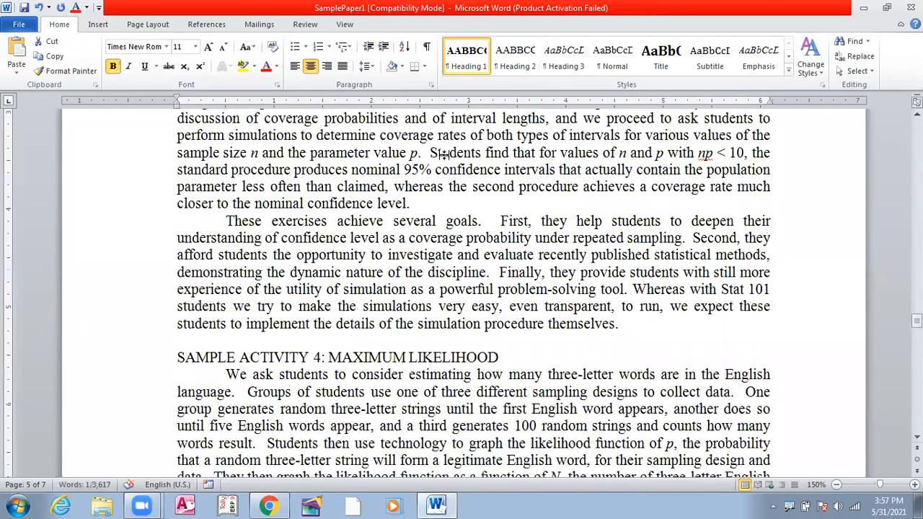
scroll(444, 154, "up", 15)
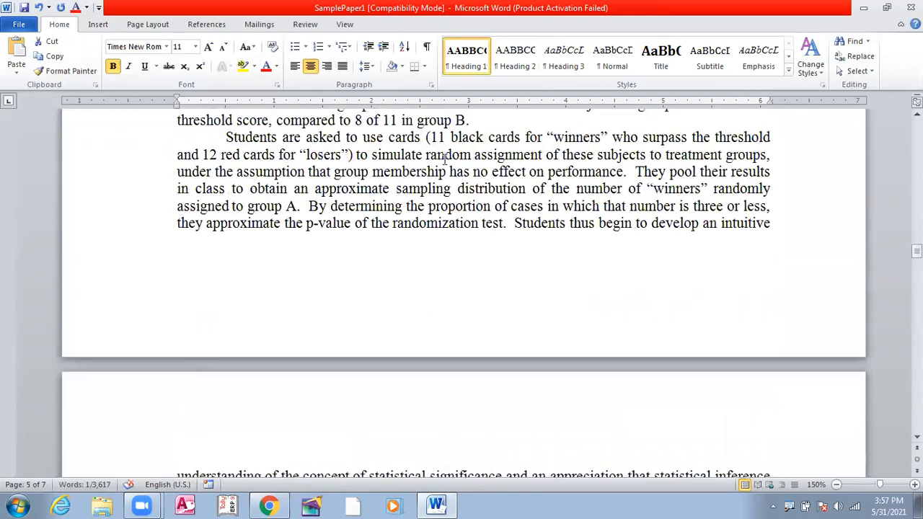
scroll(443, 156, "up", 6)
scroll(441, 157, "up", 10)
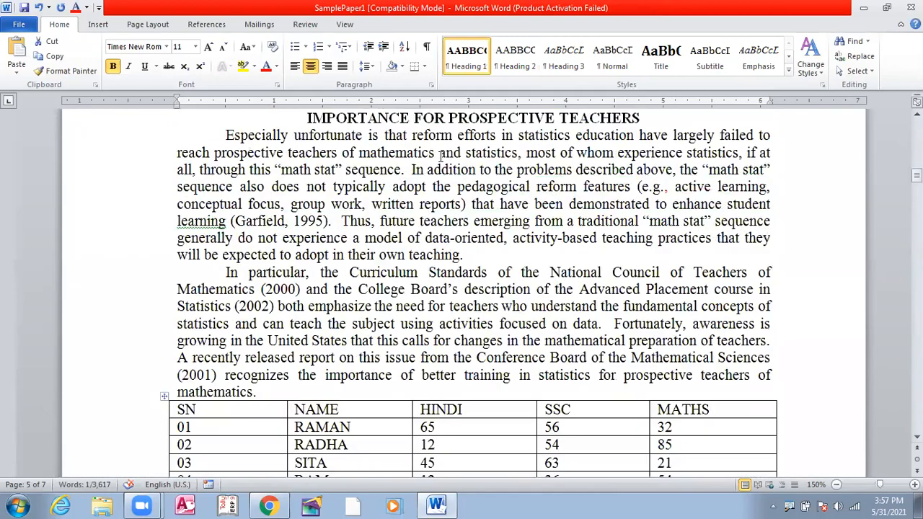
scroll(445, 235, "down", 5)
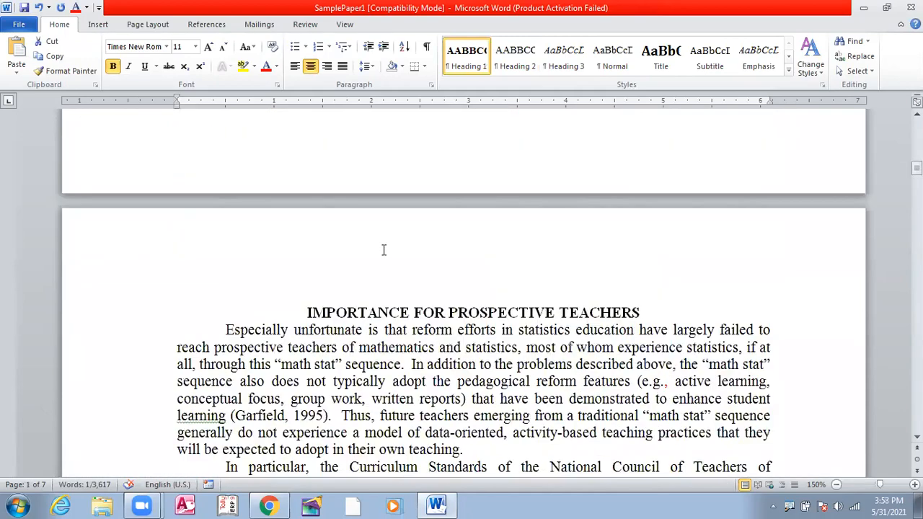
scroll(383, 250, "up", 4)
scroll(384, 258, "up", 10)
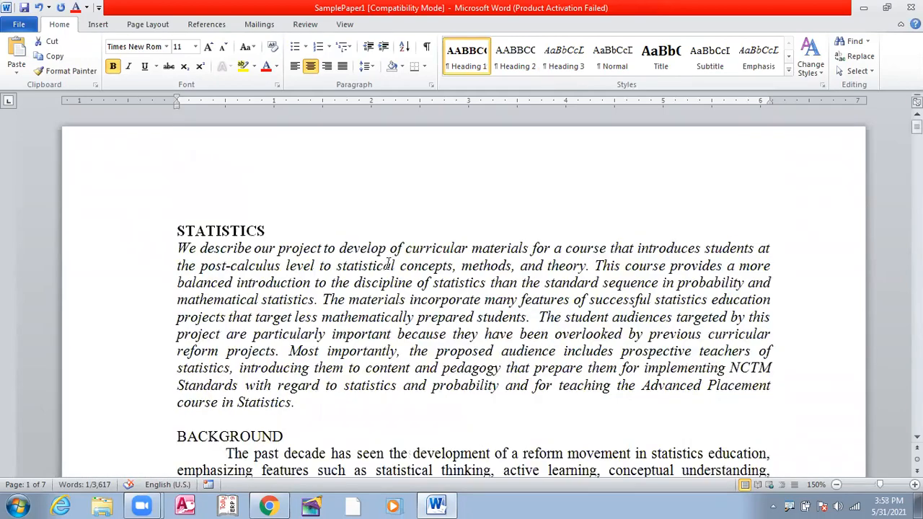
left_click(175, 235)
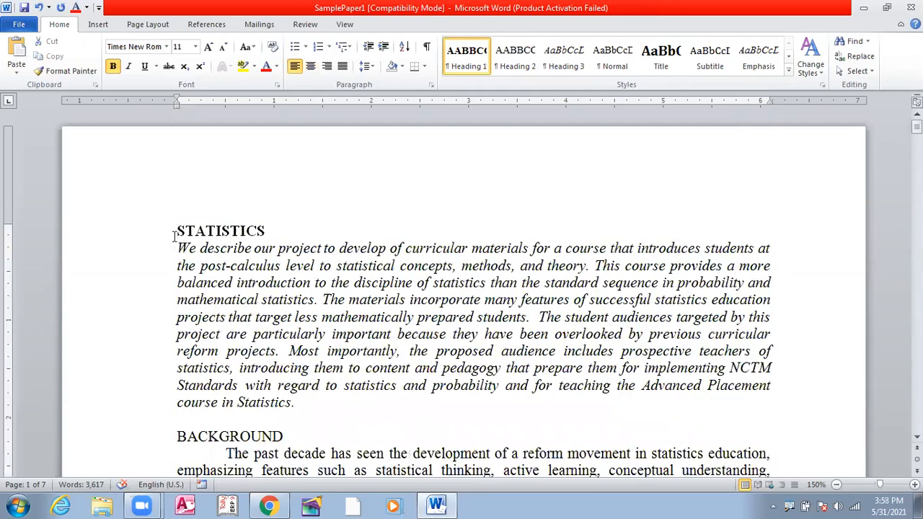
key("Return")
key("Return")
key("Return")
key("Return")
key("Return")
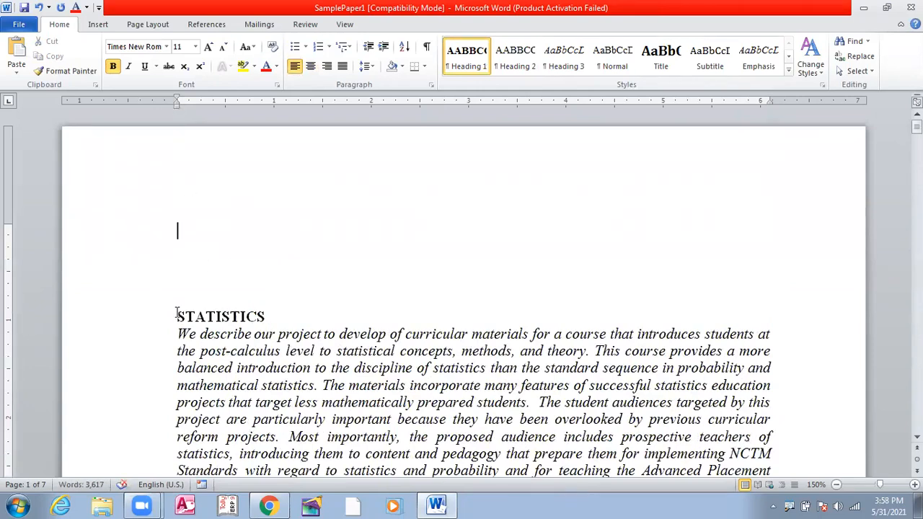
key("Return")
key("Return")
Insert the built-in Automatic Table 1 table of contents at the first blank line above the STATISTICS heading.
left_click(194, 223)
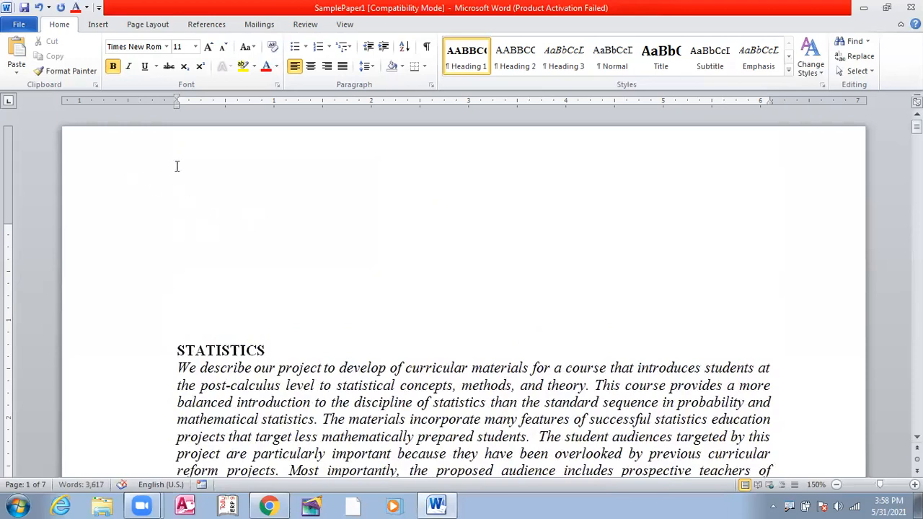
left_click(216, 25)
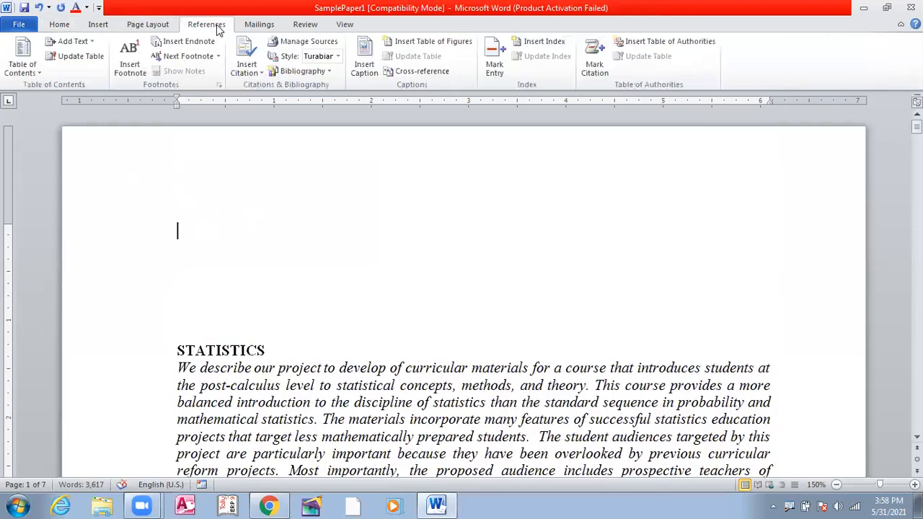
left_click(37, 74)
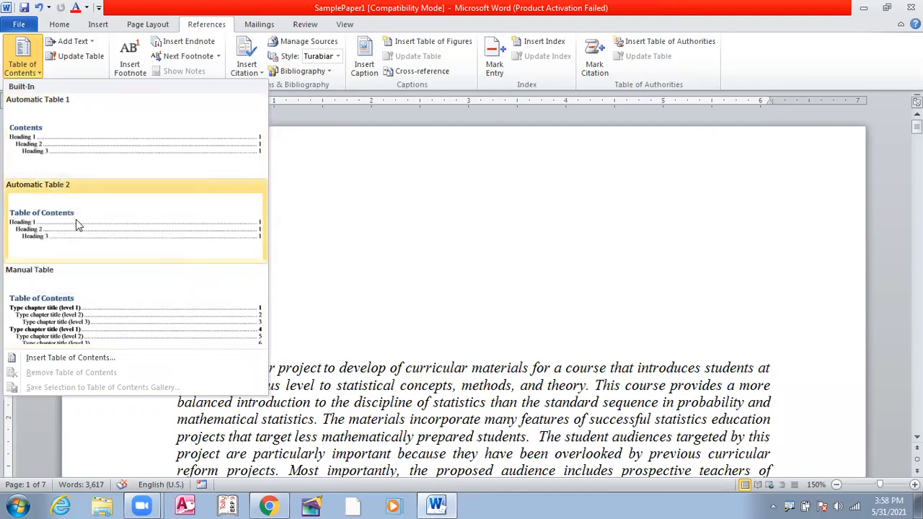
left_click(85, 155)
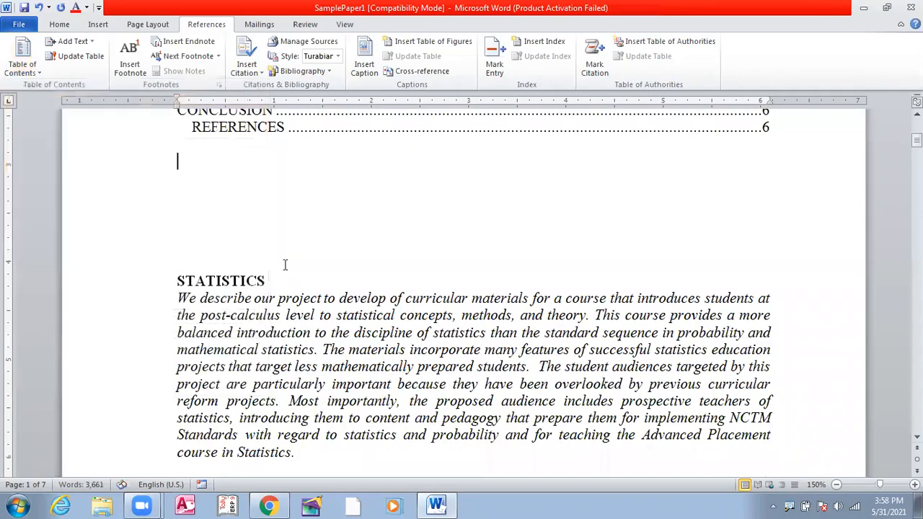
Review the table of contents entries and page numbers, comparing them with the headings in the document body.
scroll(316, 239, "up", 5)
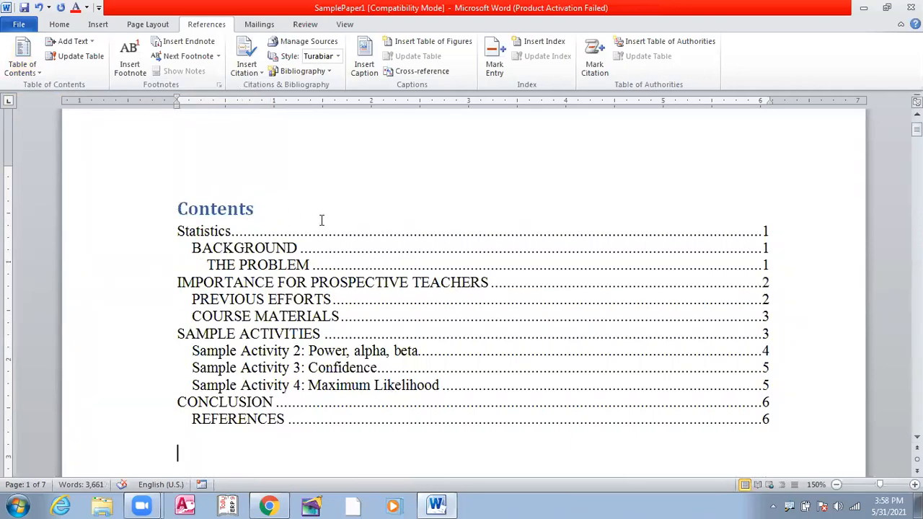
scroll(321, 220, "down", 1)
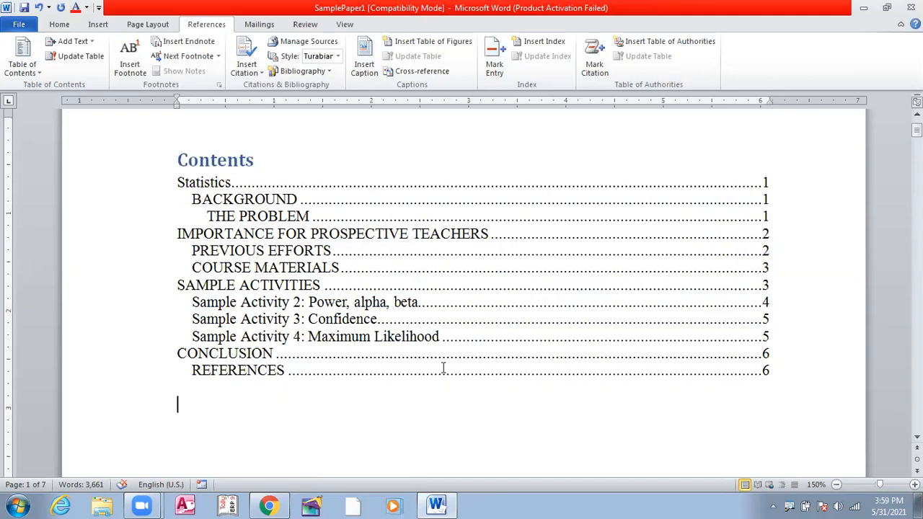
scroll(477, 364, "down", 15)
scroll(475, 332, "down", 8)
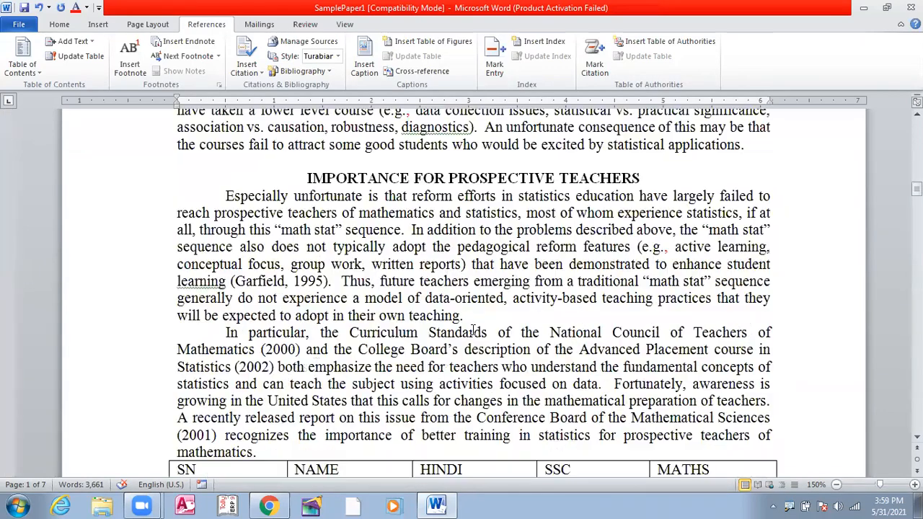
scroll(473, 329, "up", 2)
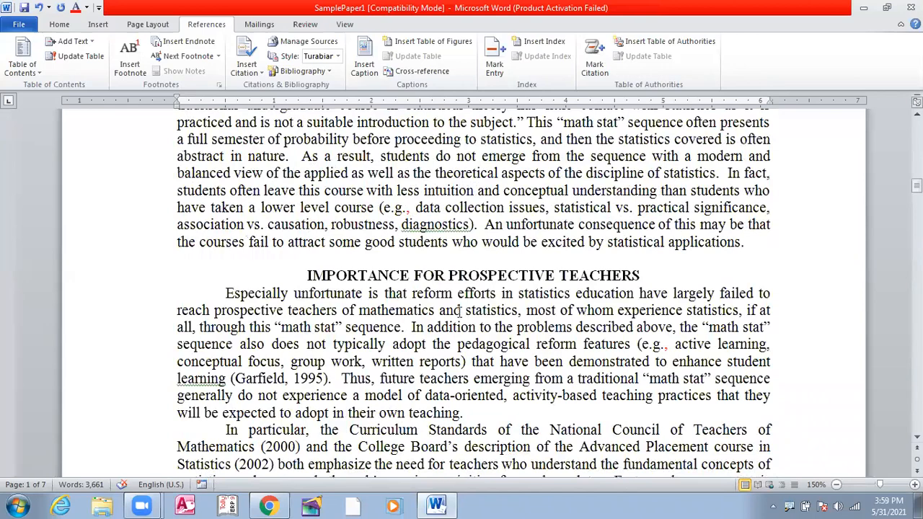
scroll(453, 310, "up", 20)
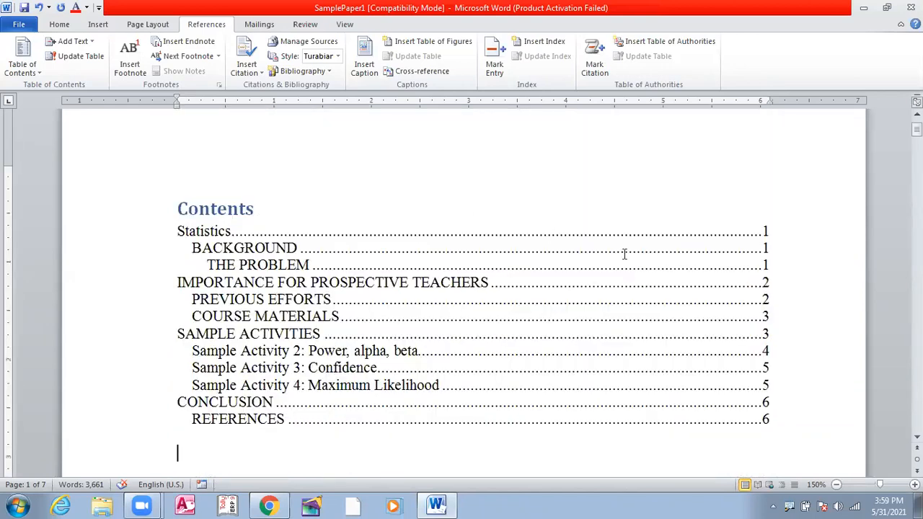
scroll(625, 251, "down", 3)
scroll(458, 321, "up", 3)
scroll(343, 428, "down", 1)
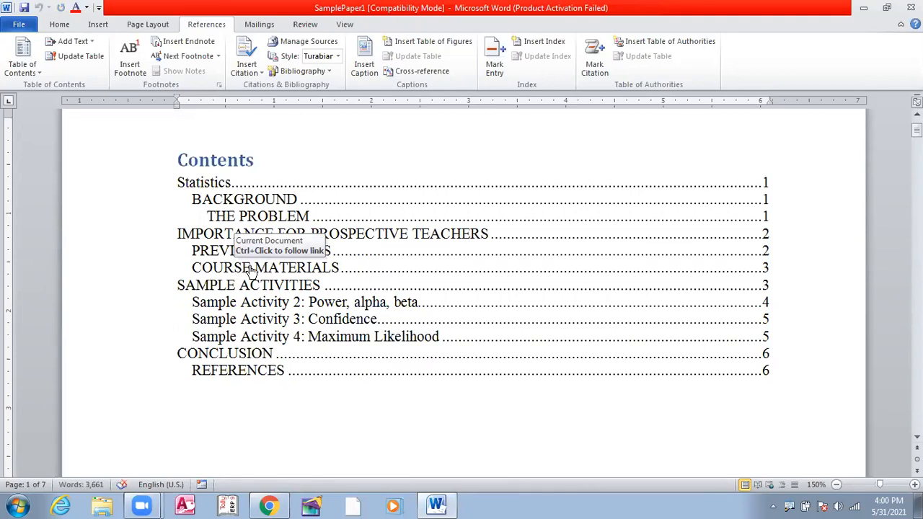
Follow the COURSE MATERIALS link in the table of contents to its section, and return to the contents list.
left_click(251, 268, "ctrl")
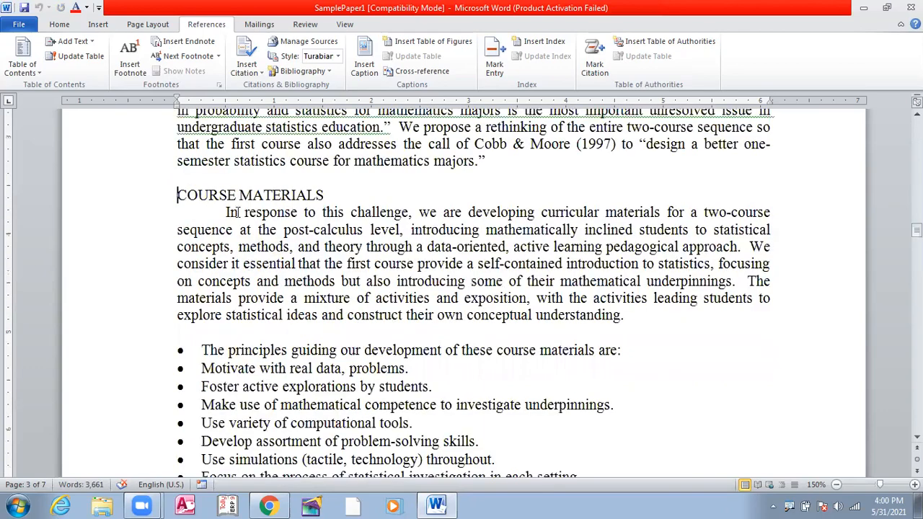
scroll(353, 270, "up", 10)
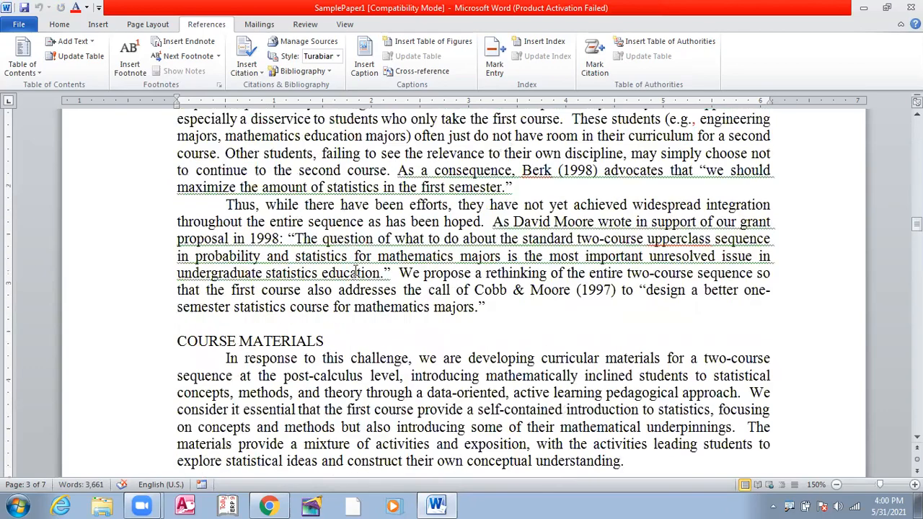
scroll(354, 268, "up", 10)
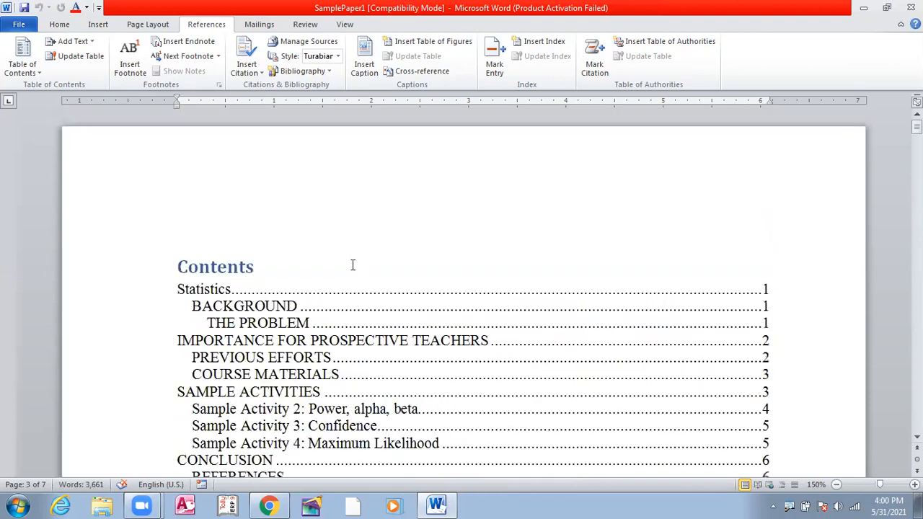
Follow the REFERENCES link in the table of contents to its section, and return to the contents list.
scroll(352, 264, "down", 3)
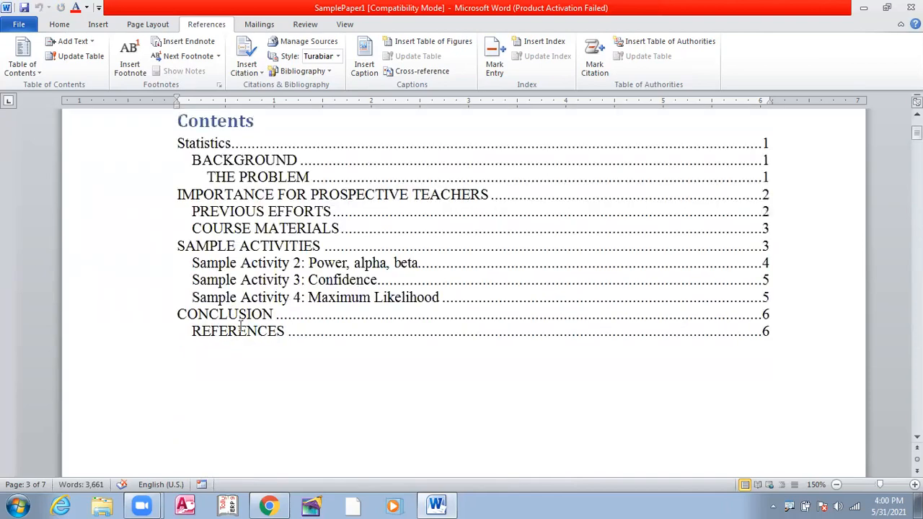
left_click(233, 339, "ctrl")
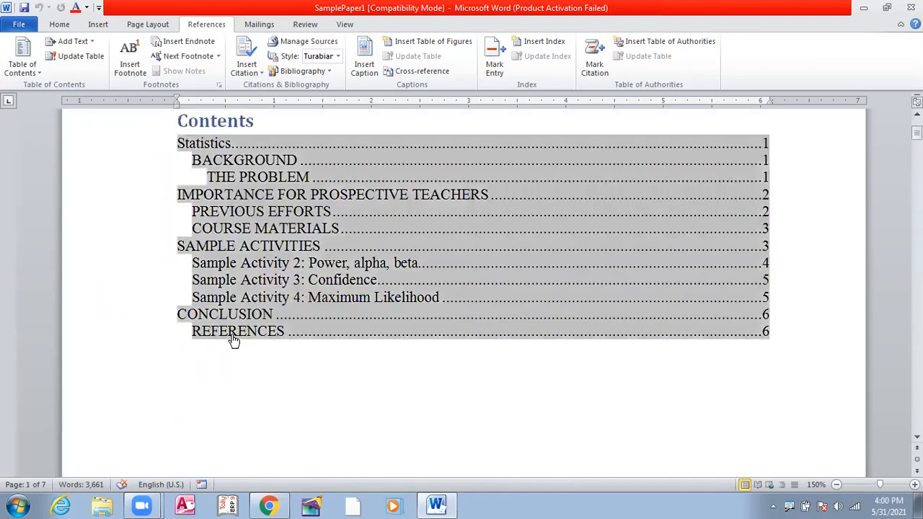
scroll(348, 294, "up", 3)
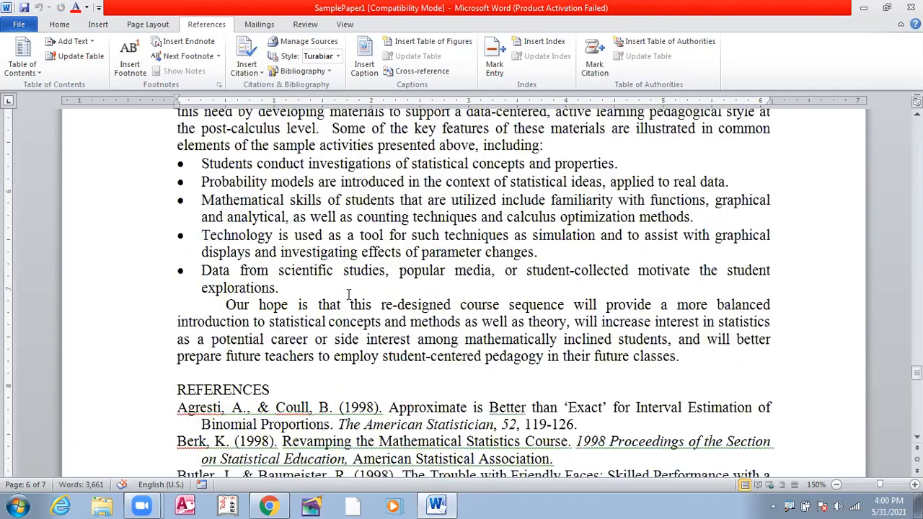
scroll(347, 287, "up", 15)
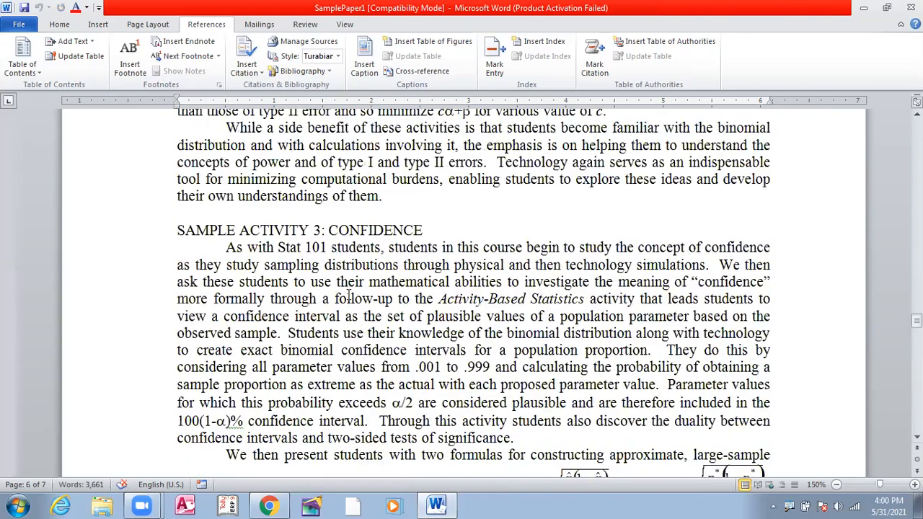
scroll(348, 294, "up", 8)
scroll(349, 298, "up", 15)
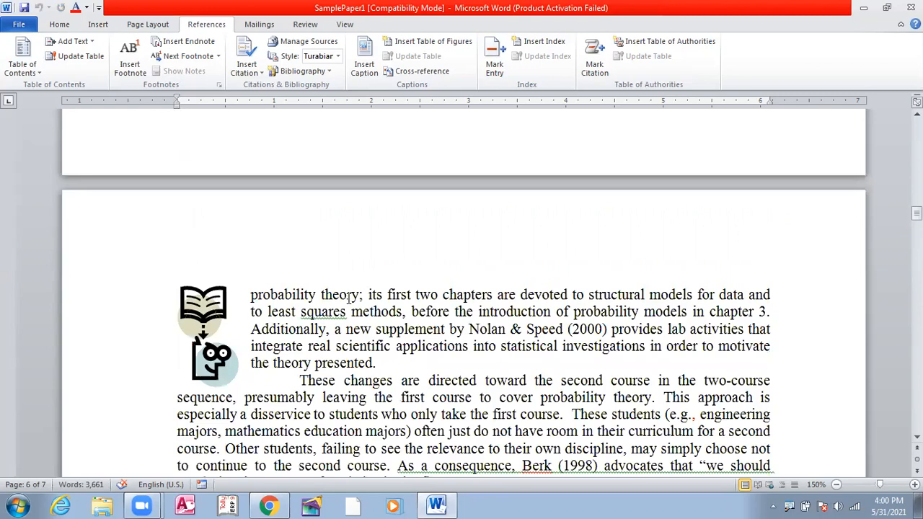
scroll(355, 302, "up", 15)
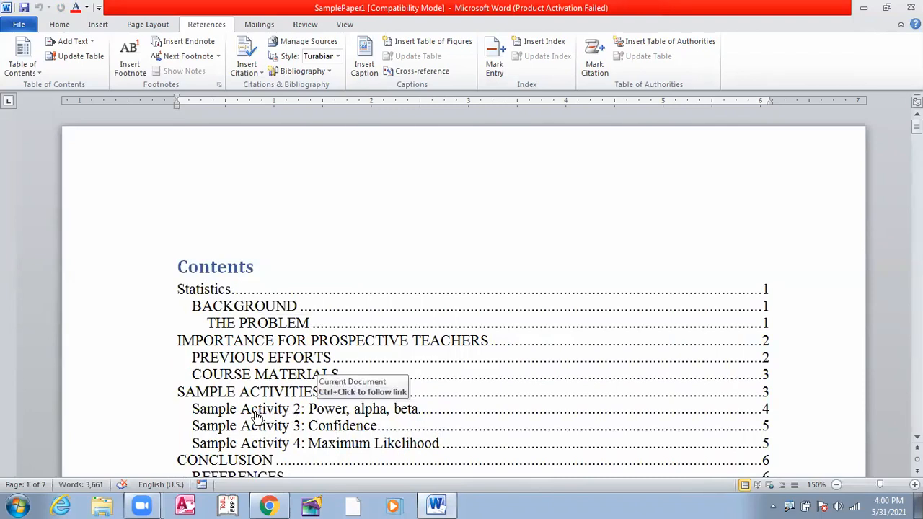
Follow the Sample Activity 2: Power, alpha, beta link in the table of contents, and return to the contents list.
left_click(256, 416, "ctrl")
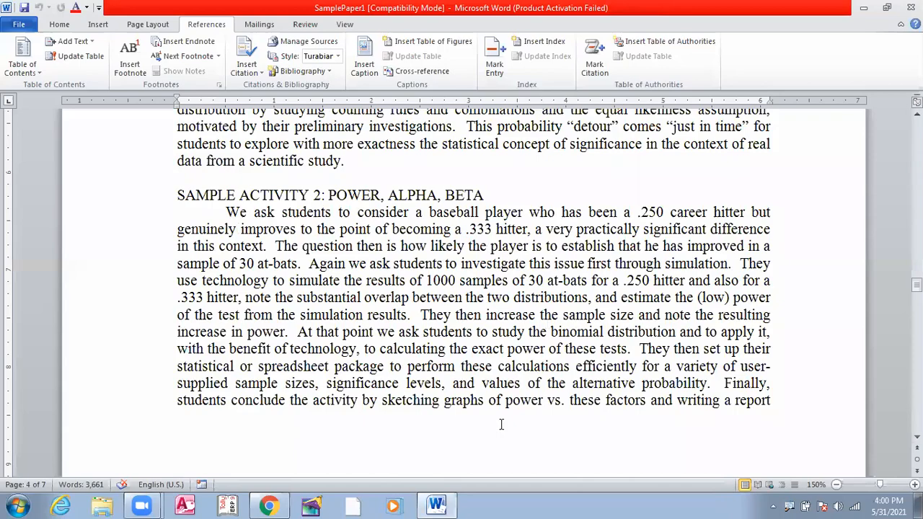
scroll(425, 299, "up", 8)
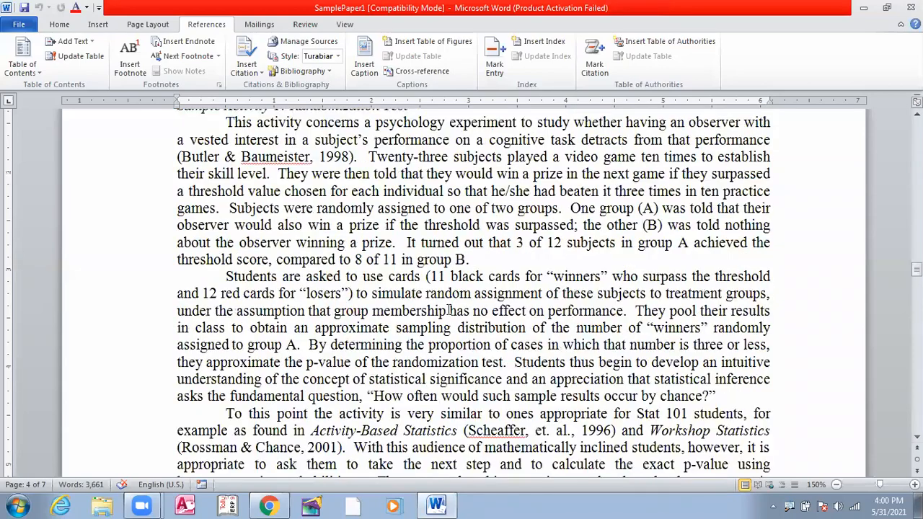
scroll(449, 309, "up", 15)
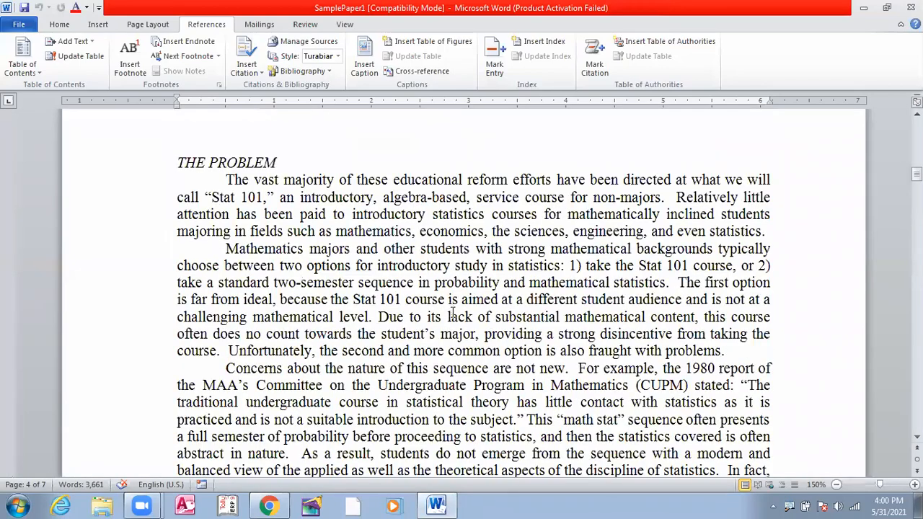
scroll(449, 315, "up", 10)
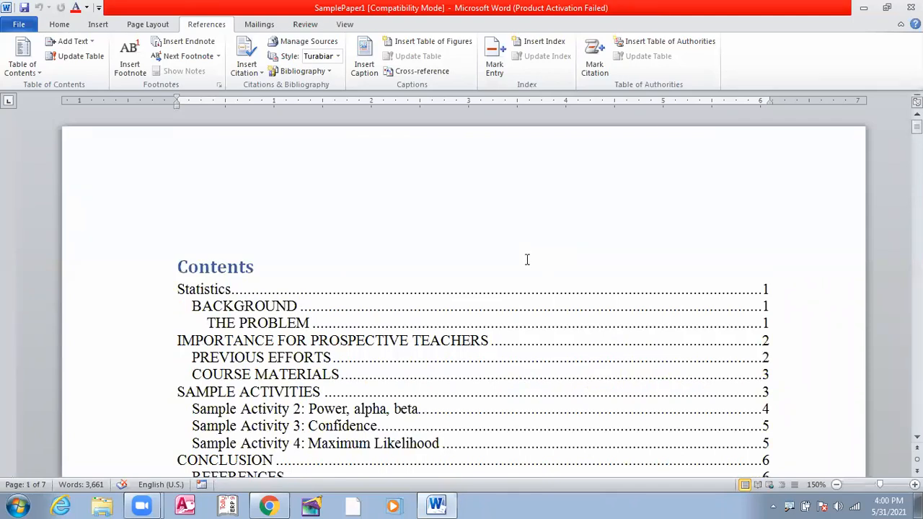
Change the heading THE PROBLEM in the document body to "THE Issue".
scroll(527, 259, "down", 3)
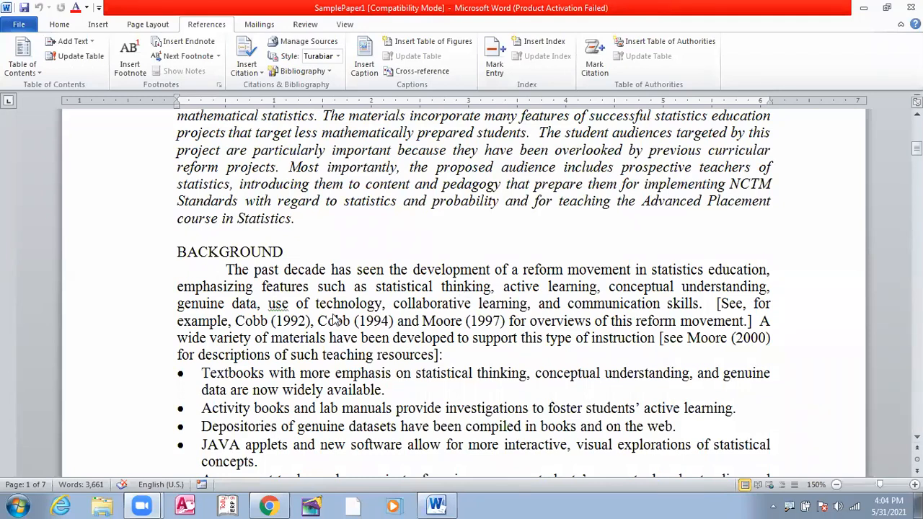
scroll(575, 267, "up", 10)
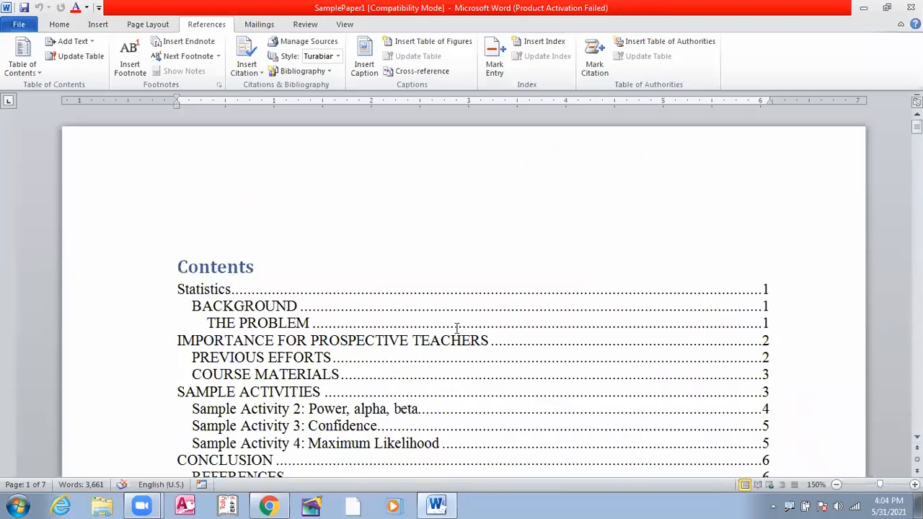
scroll(490, 312, "down", 15)
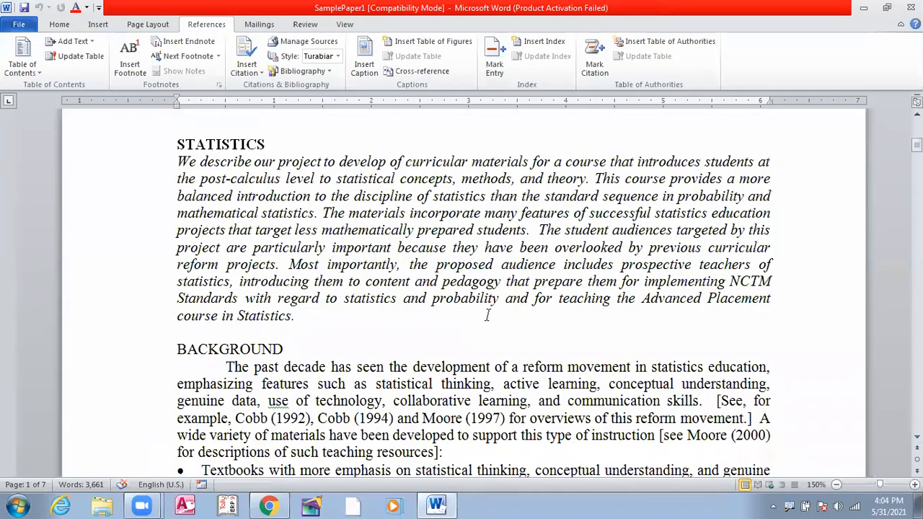
scroll(487, 313, "down", 8)
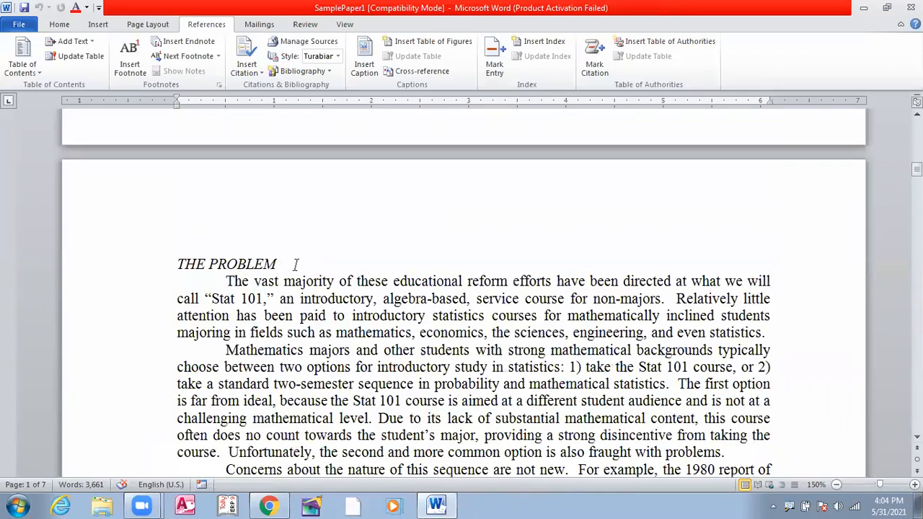
left_click(294, 264)
key("BackSpace")
key("BackSpace")
key("BackSpace")
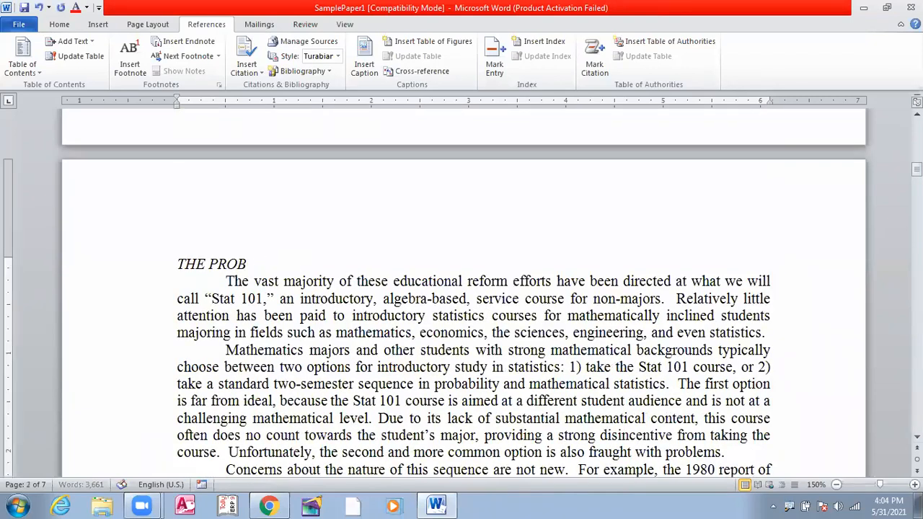
key("BackSpace")
key("BackSpace")
key("BackSpace")
key("BackSpace")
key("BackSpace")
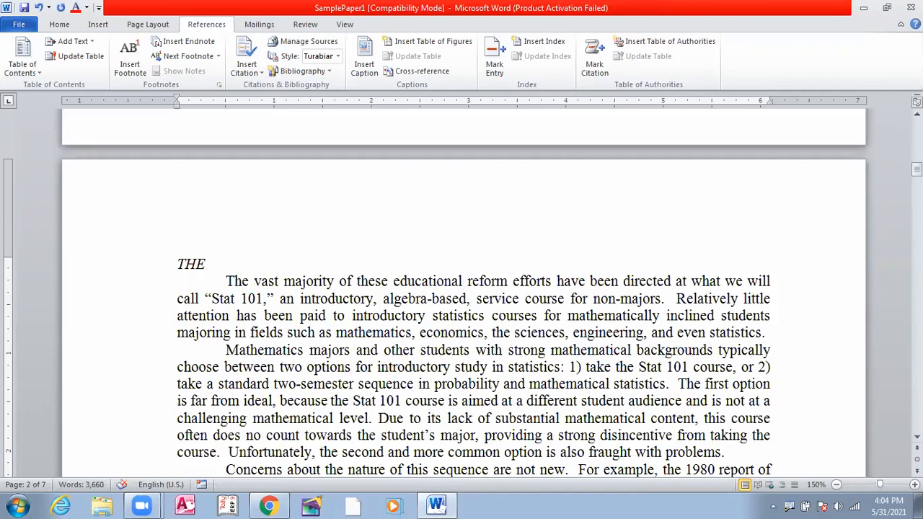
type("Issue")
Update the entire table of contents, not just its page numbers, to pick up the reworded THE Issue heading.
scroll(343, 297, "up", 3)
scroll(343, 297, "up", 20)
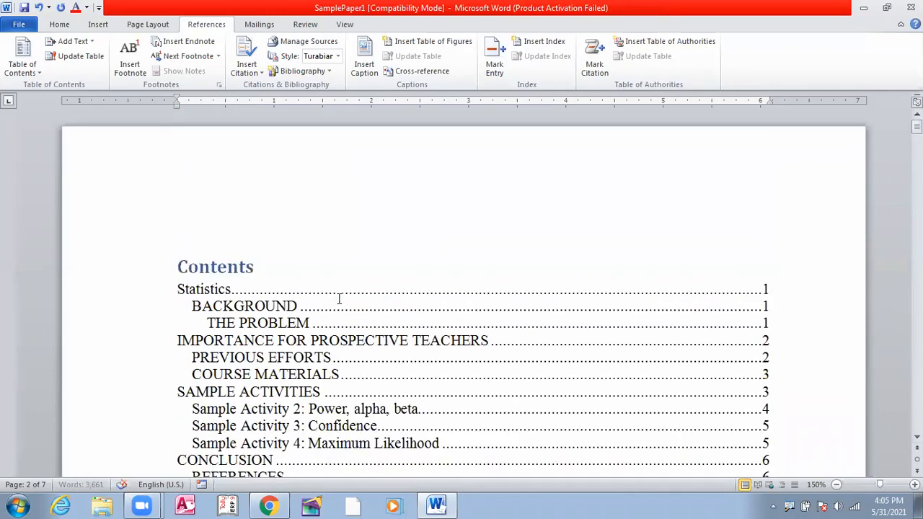
scroll(344, 312, "down", 2)
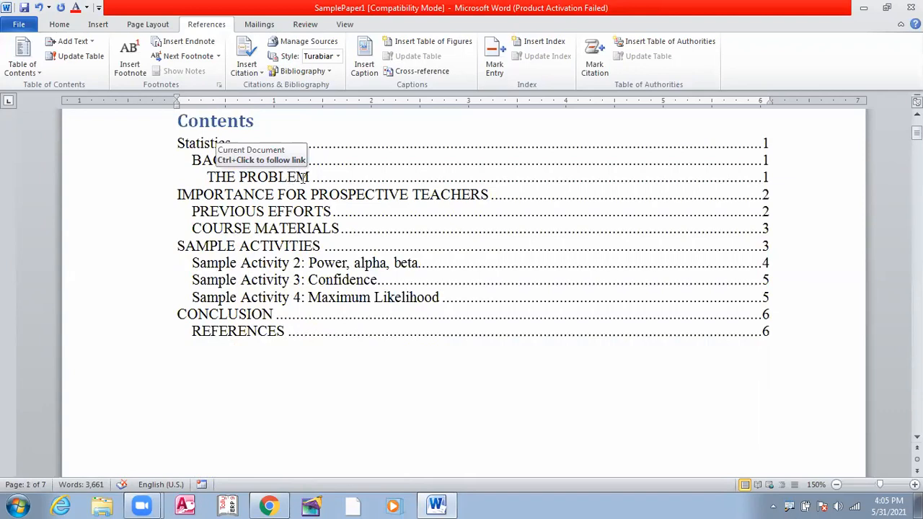
scroll(364, 392, "down", 5)
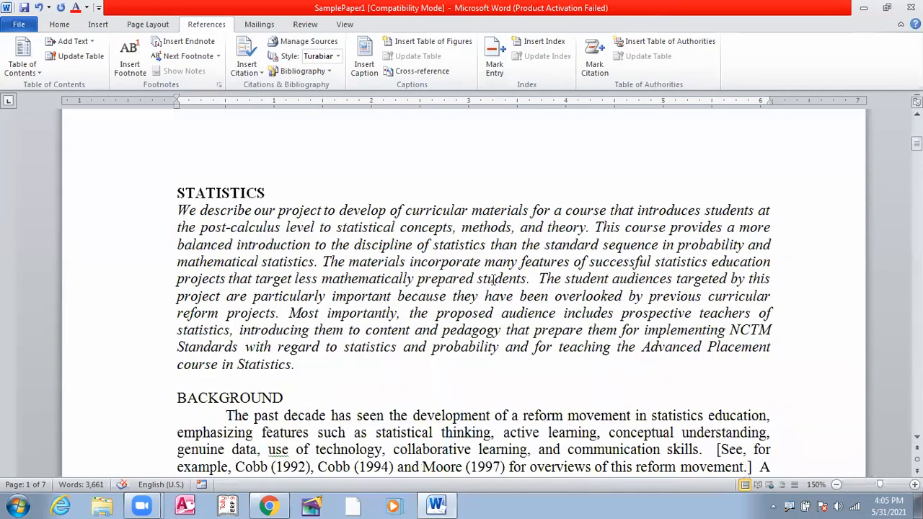
scroll(399, 307, "down", 5)
scroll(393, 310, "down", 5)
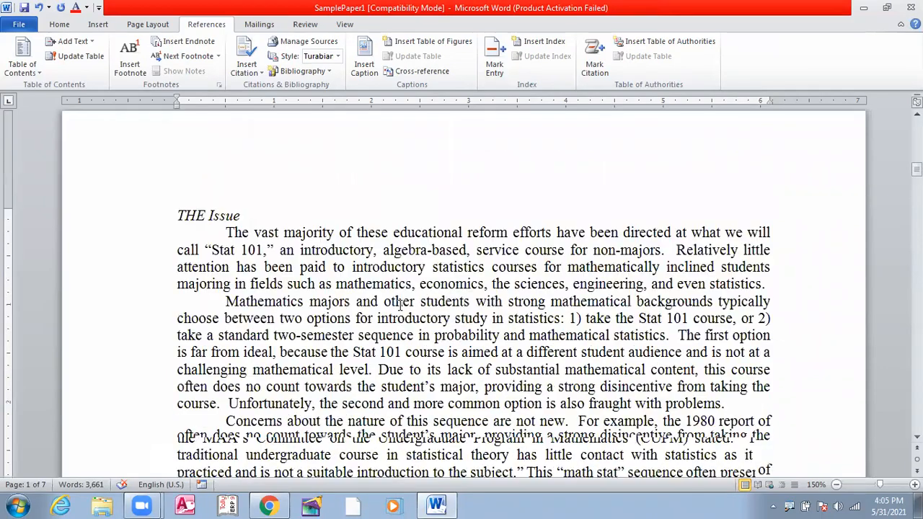
scroll(388, 315, "up", 15)
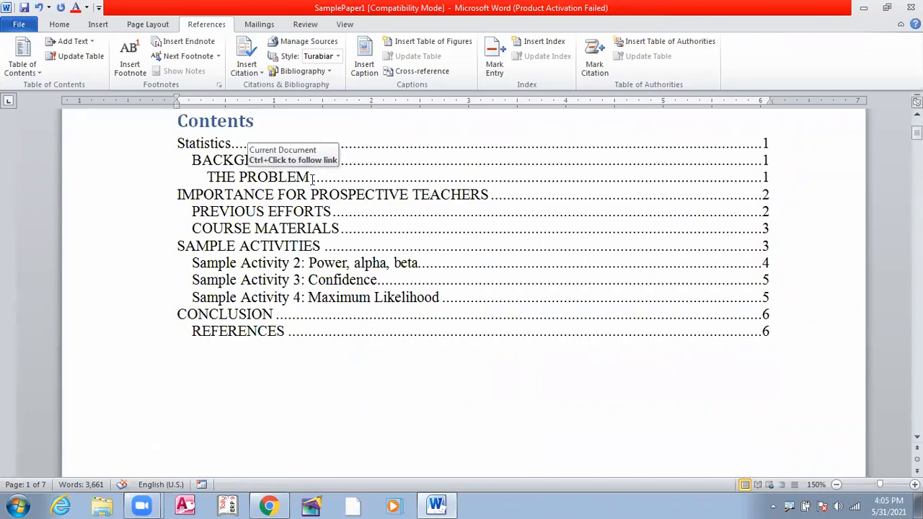
left_click(311, 178)
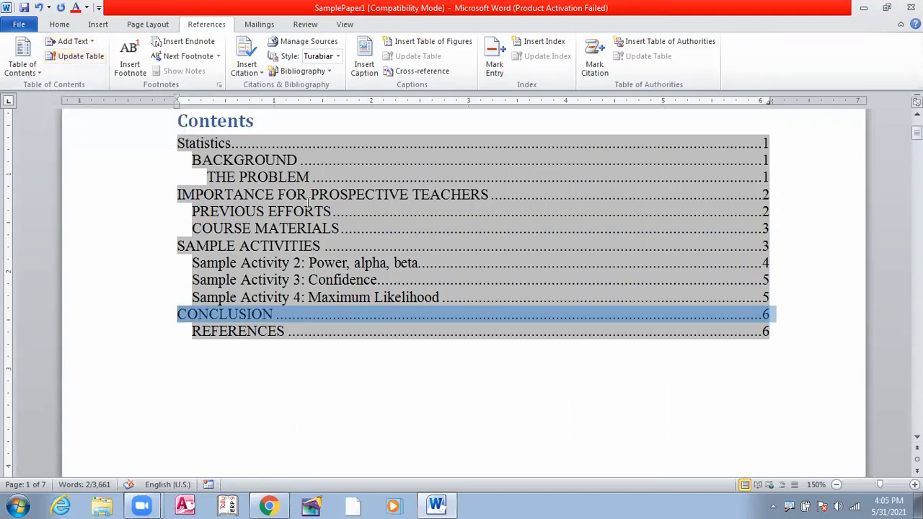
left_click(67, 57)
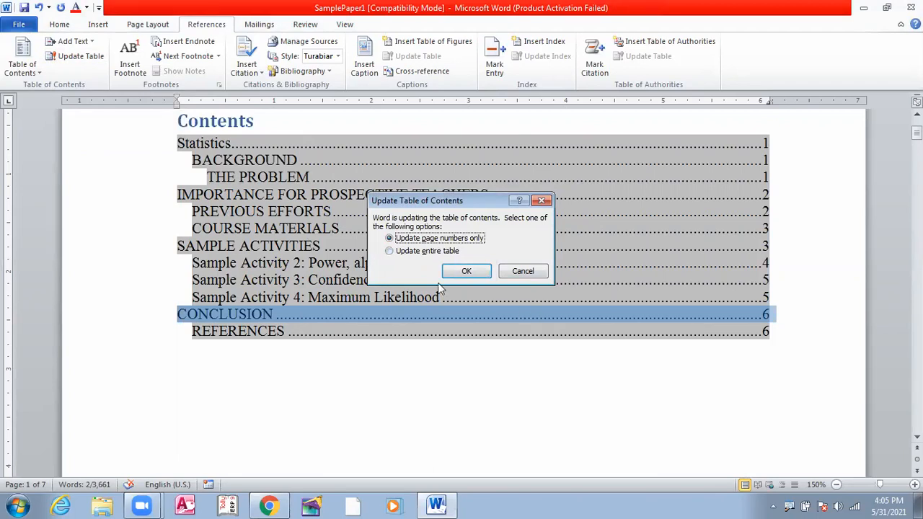
left_click(389, 252)
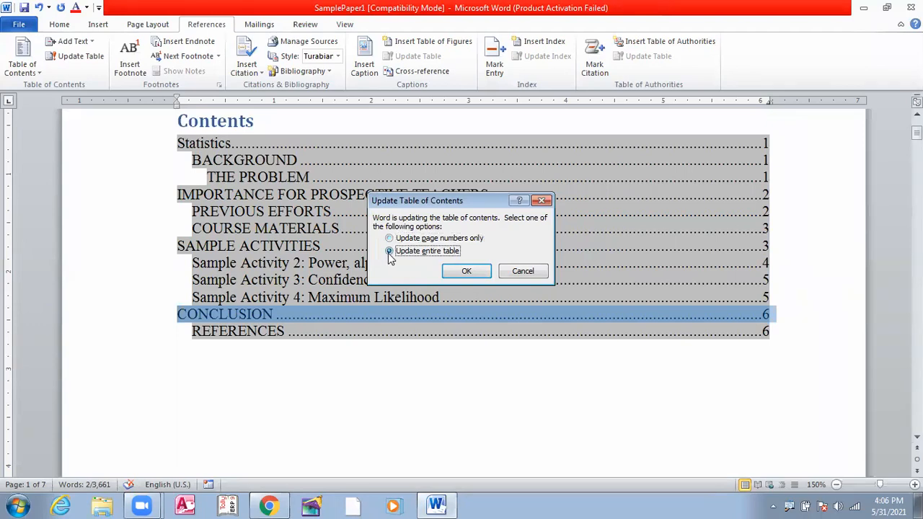
left_click(465, 272)
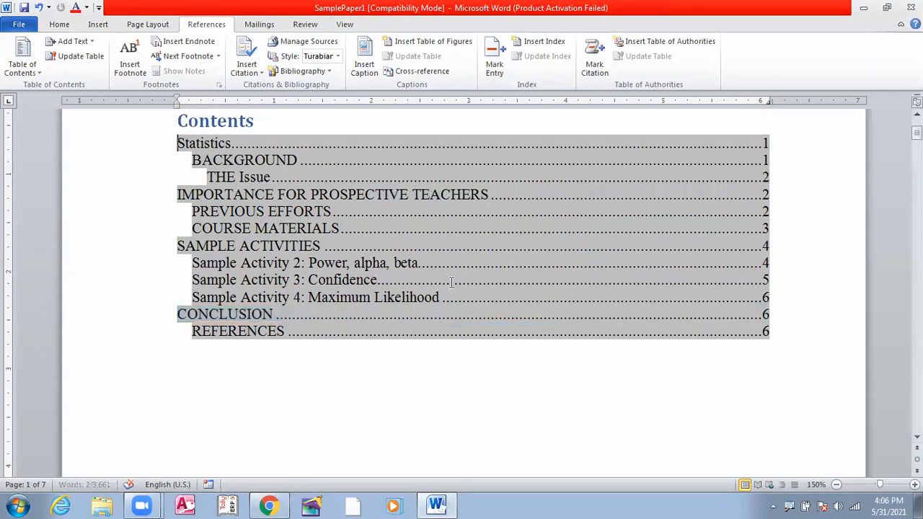
left_click(365, 416)
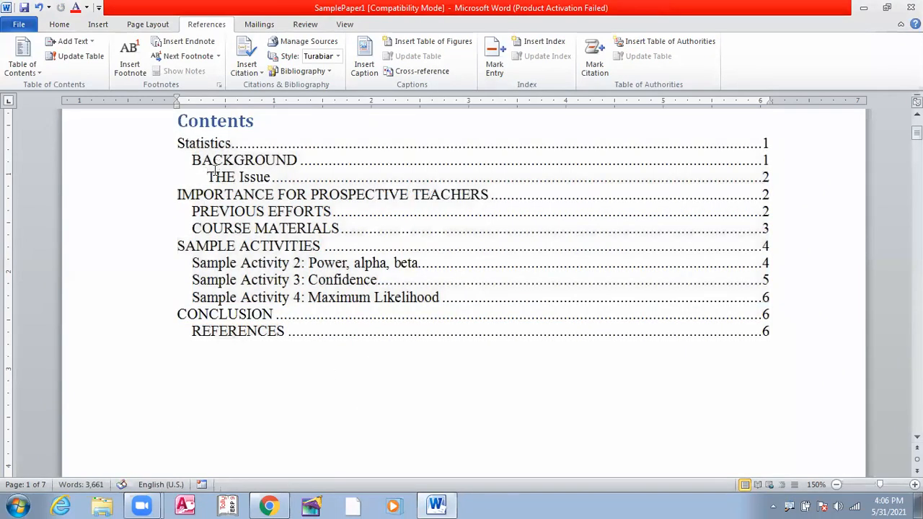